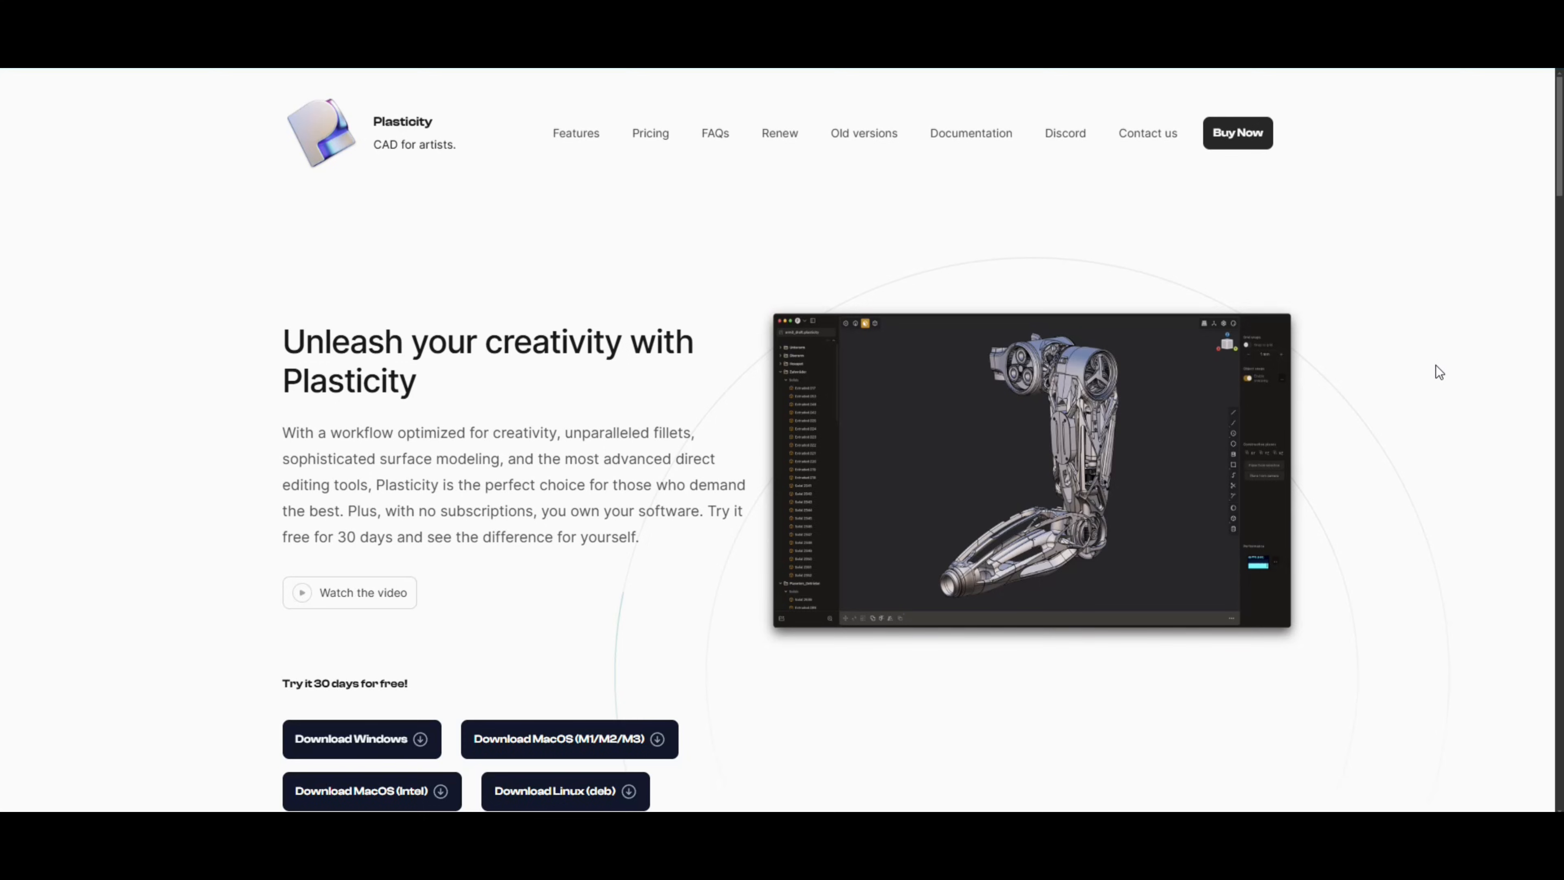
# Review the download options and the Trial, Indie and Studio pricing plans on the Plasticity website.
pyautogui.scroll(-4, 1231, 492)
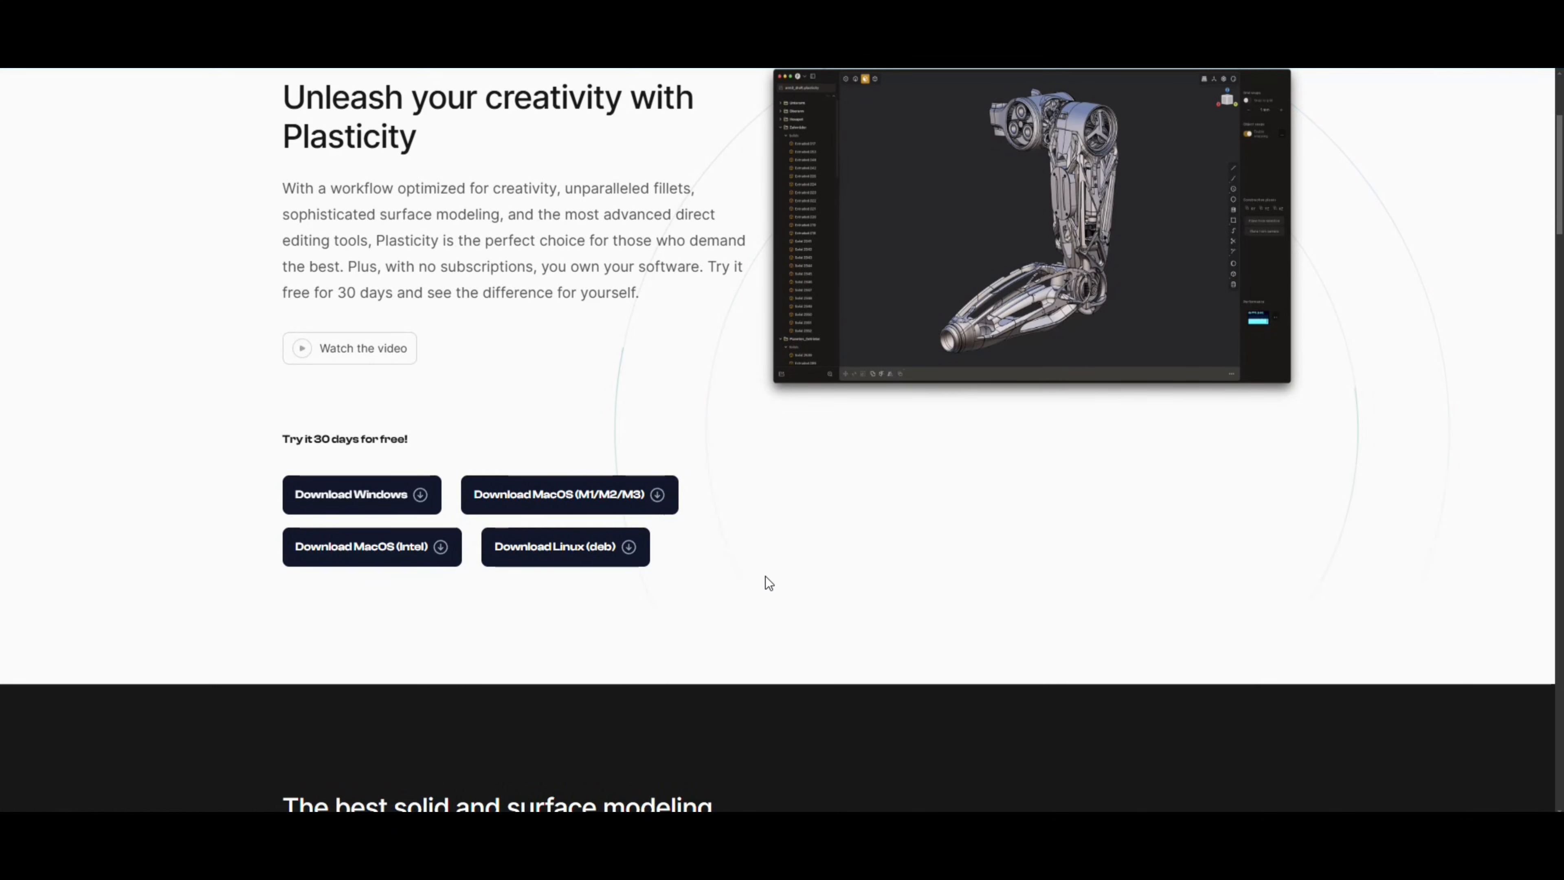
pyautogui.scroll(4, 838, 595)
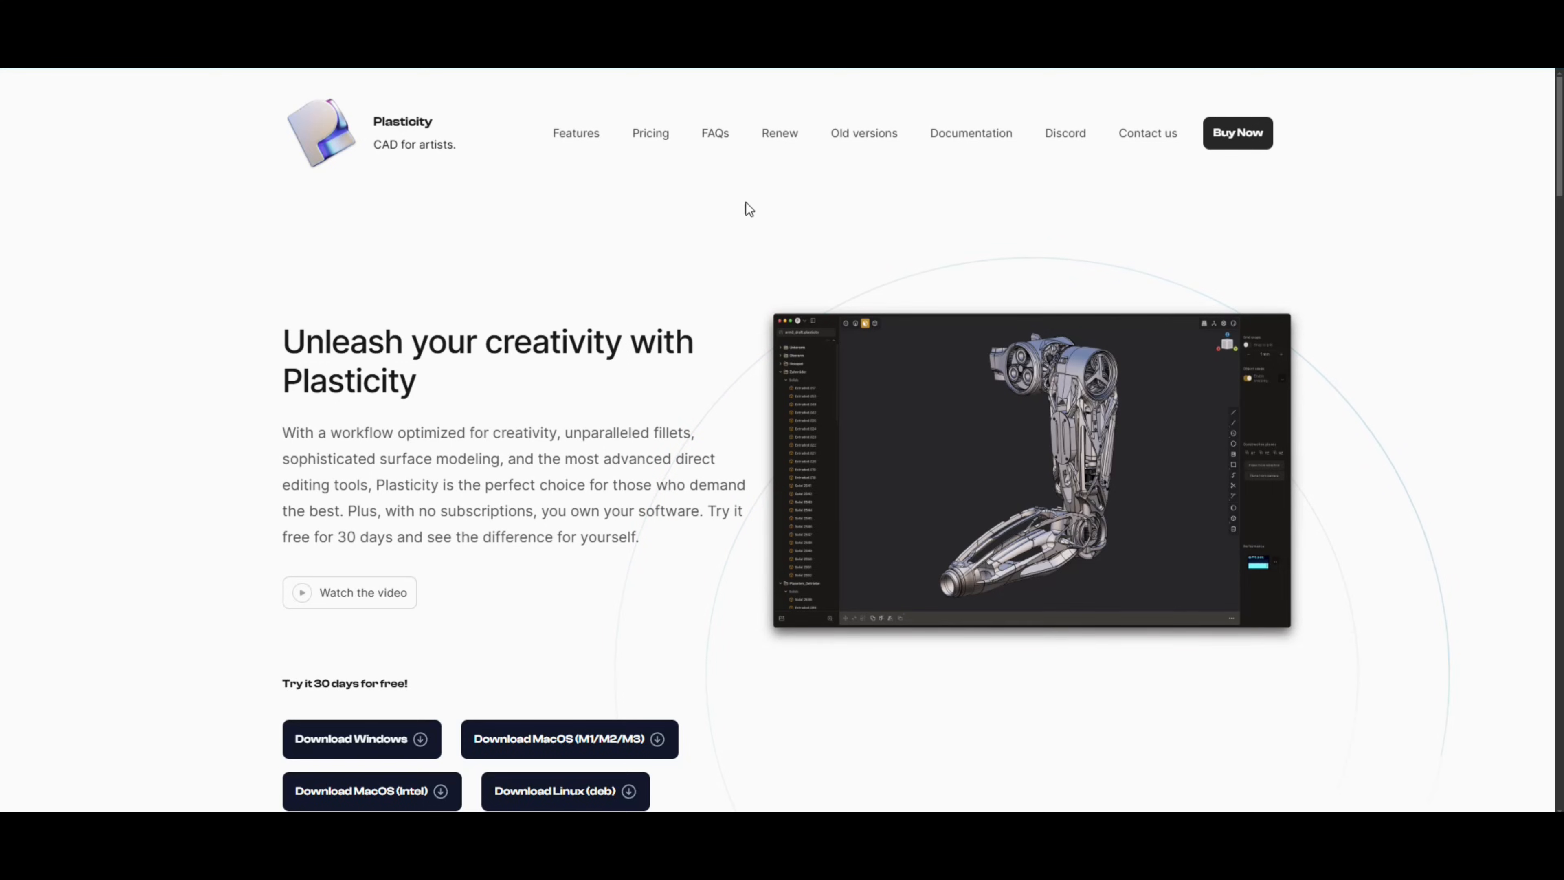
pyautogui.click(650, 134)
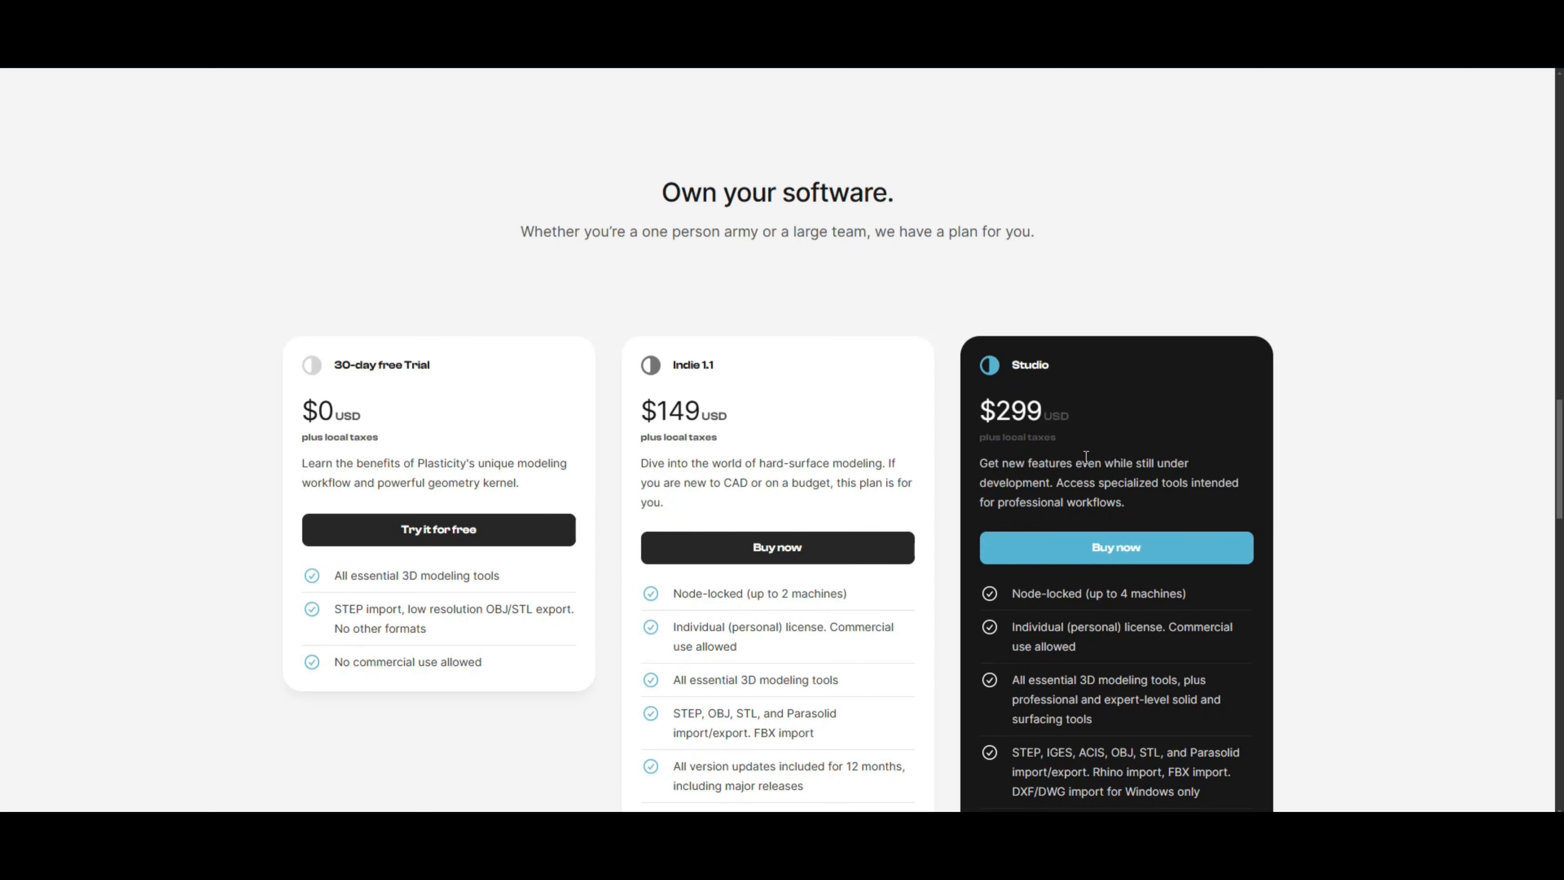
pyautogui.scroll(-4, 1121, 441)
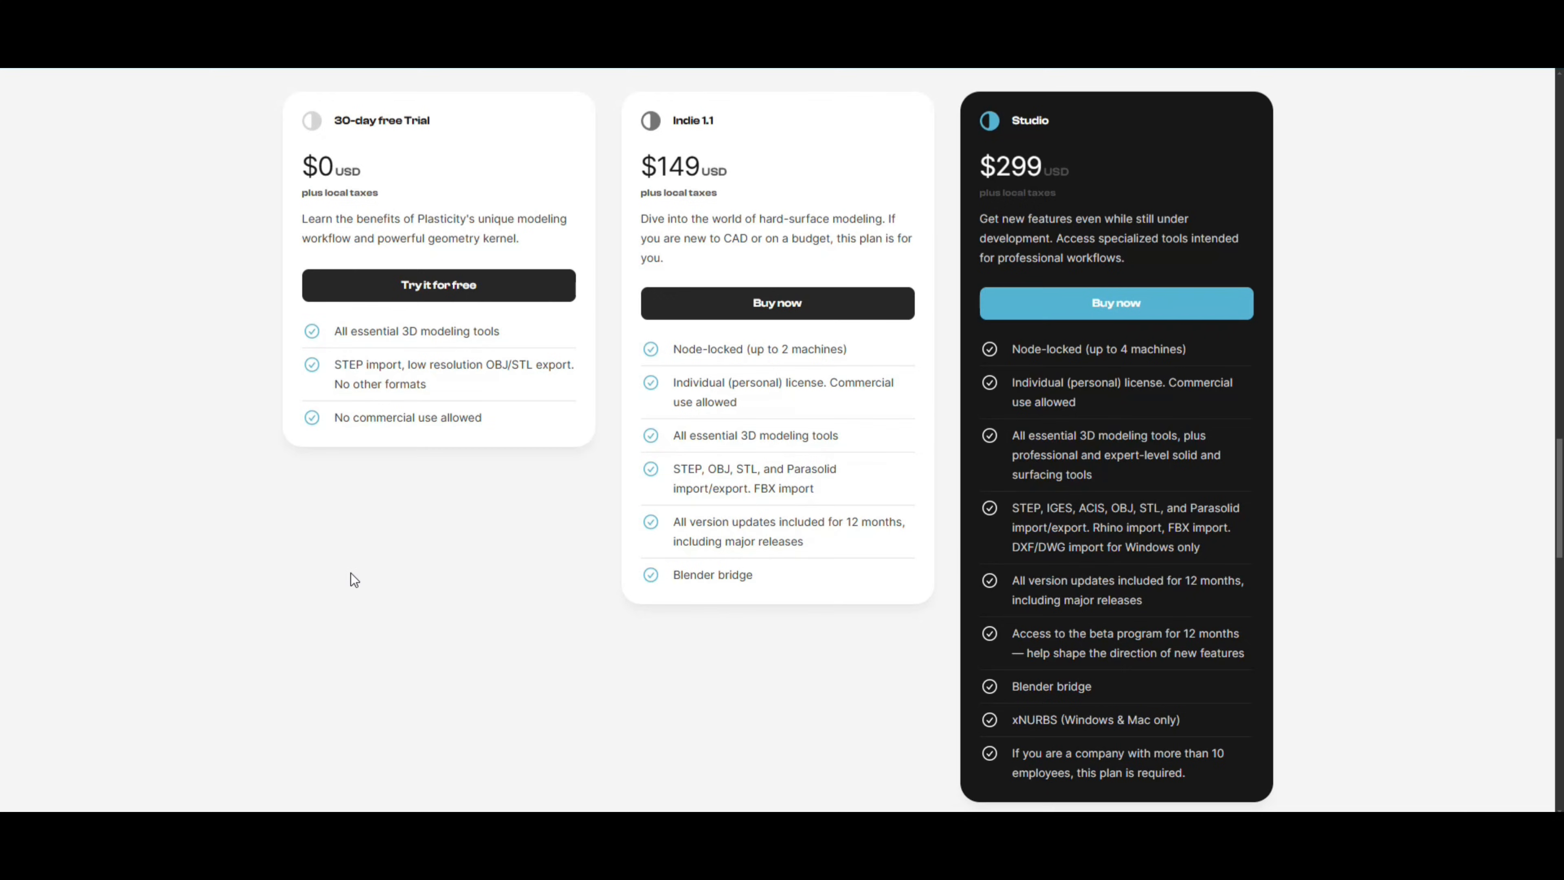
pyautogui.scroll(10, 308, 568)
pyautogui.scroll(-9, 312, 564)
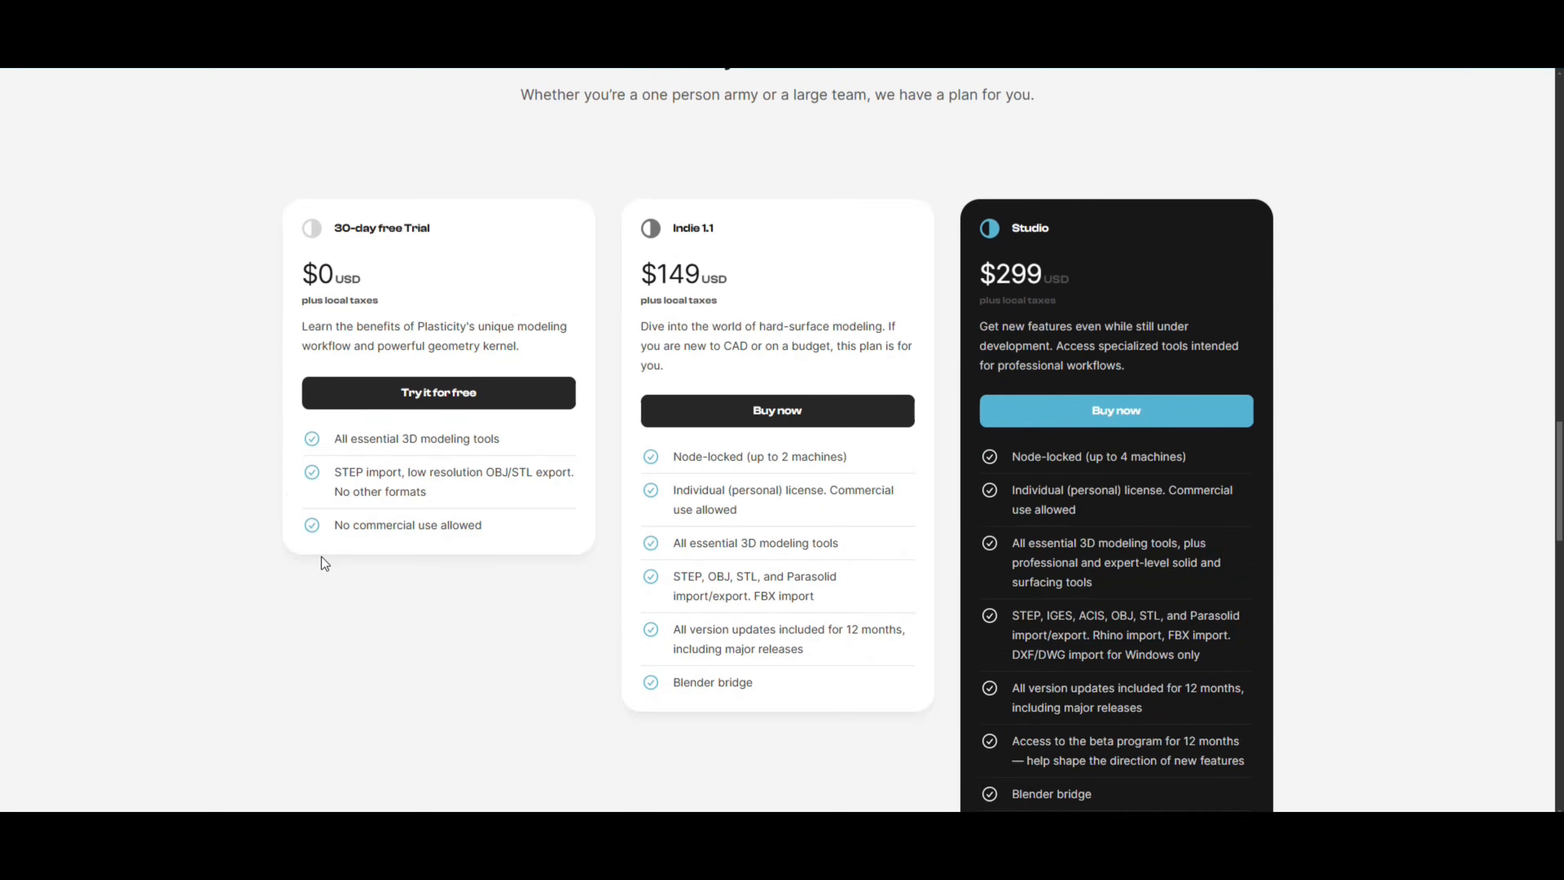
pyautogui.scroll(2, 321, 561)
pyautogui.scroll(10, 329, 550)
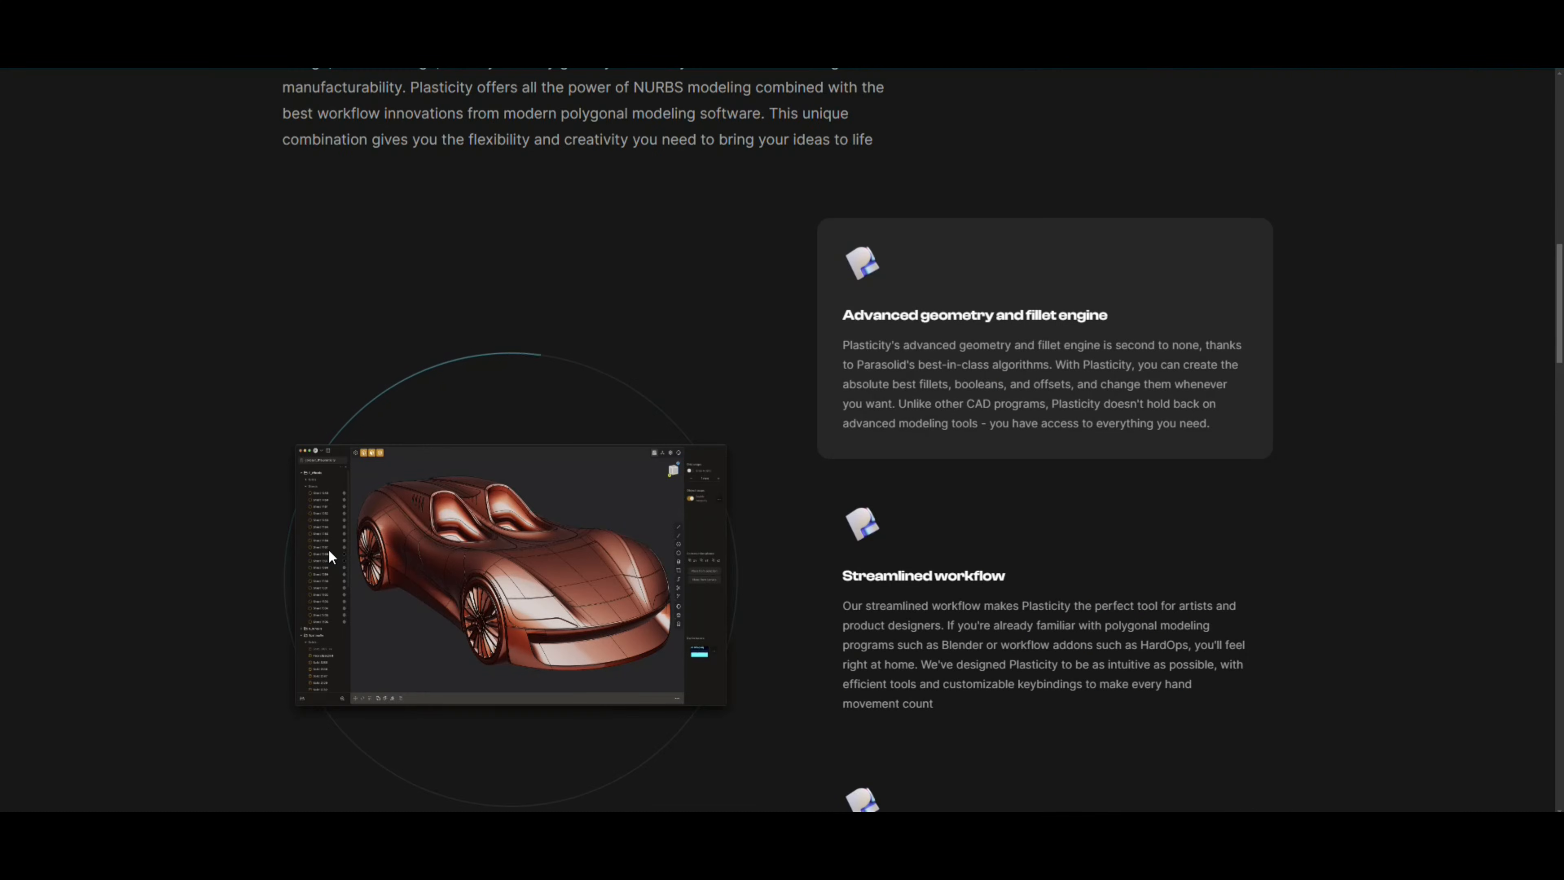
pyautogui.scroll(15, 320, 548)
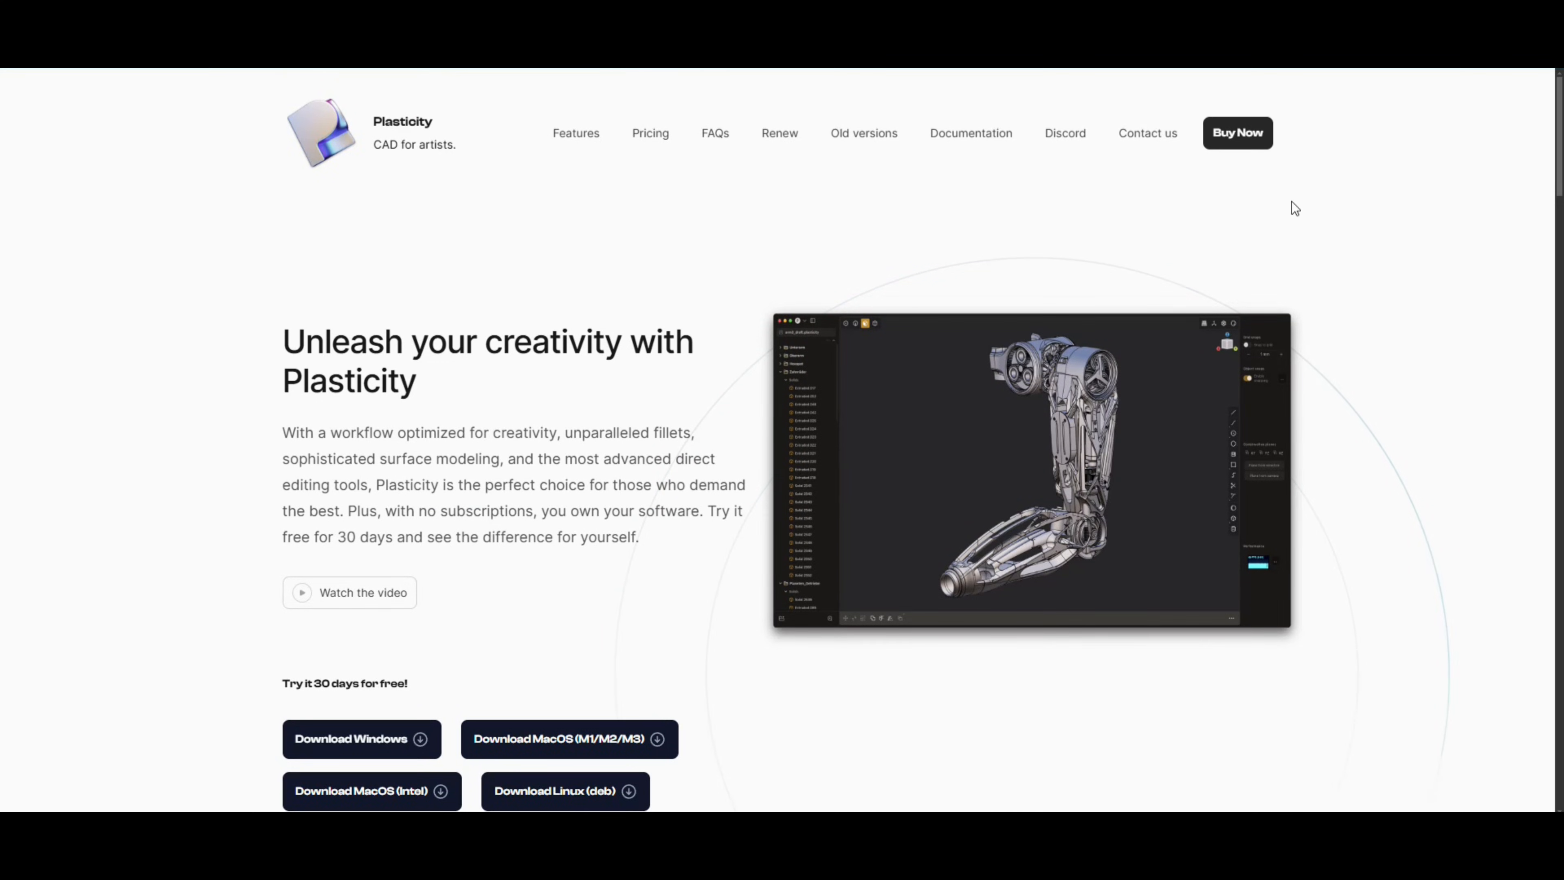
# Look through the website's FAQ section on licensing, updates, operating systems and hardware requirements.
pyautogui.scroll(-2, 193, 487)
pyautogui.scroll(-20, 193, 487)
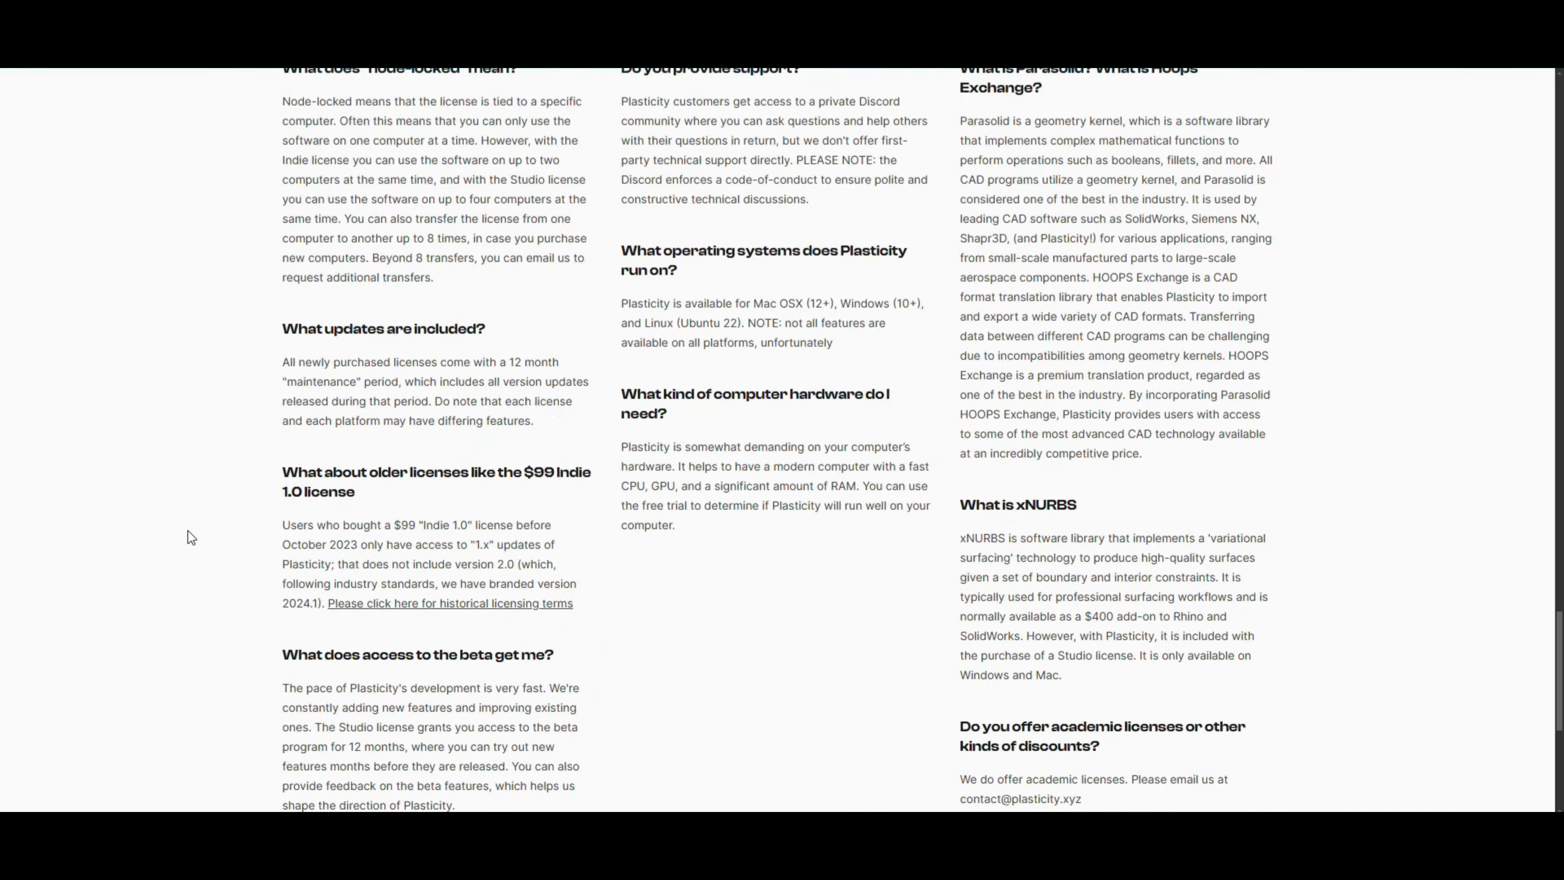
pyautogui.scroll(10, 193, 552)
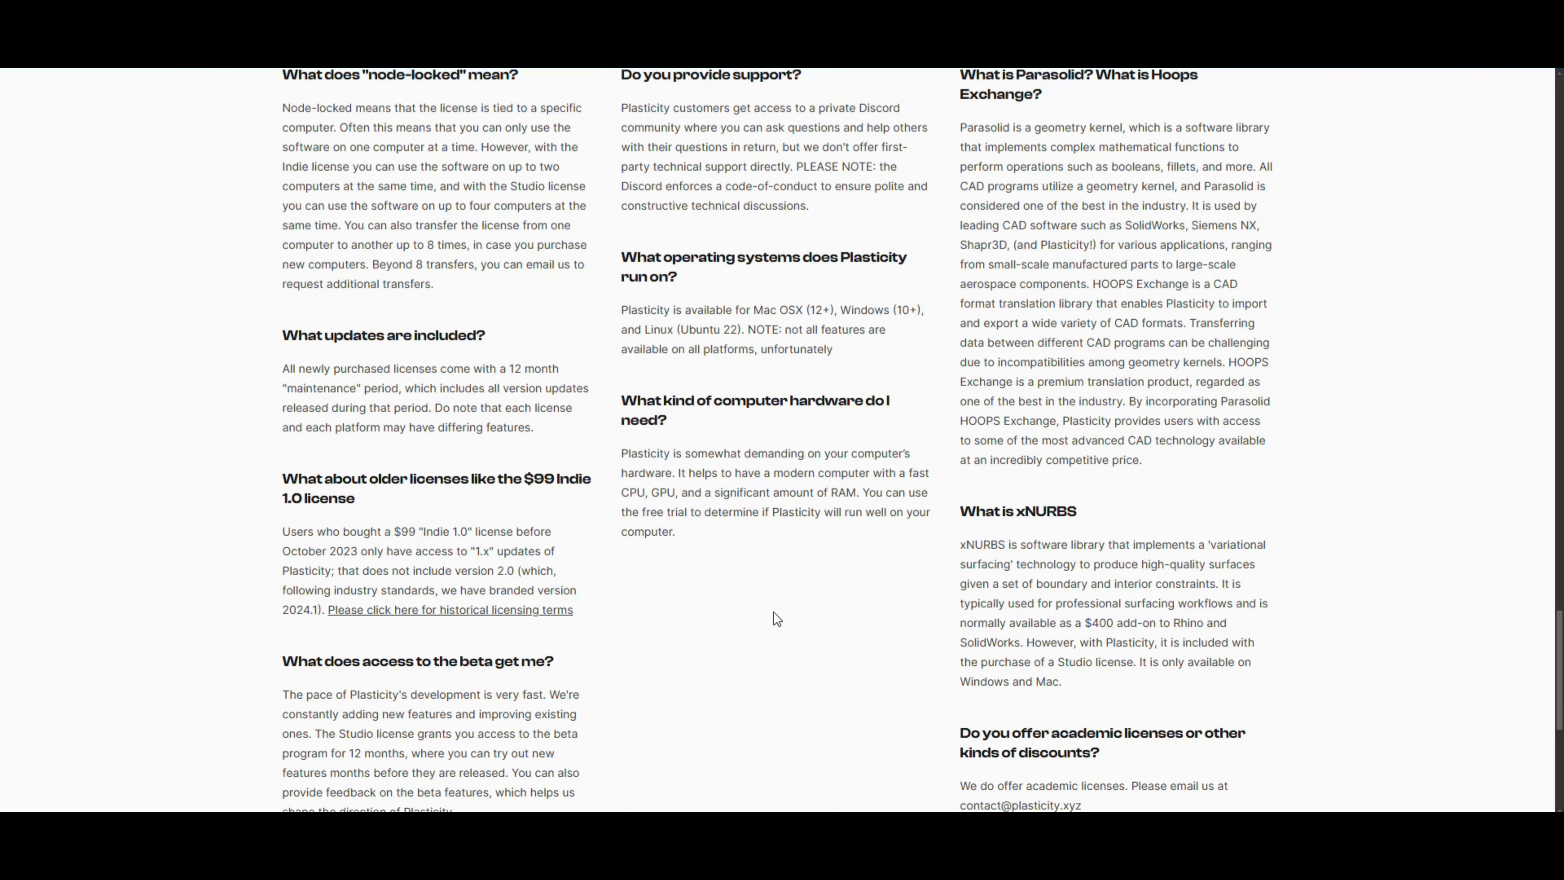
pyautogui.scroll(-10, 774, 613)
pyautogui.scroll(20, 746, 625)
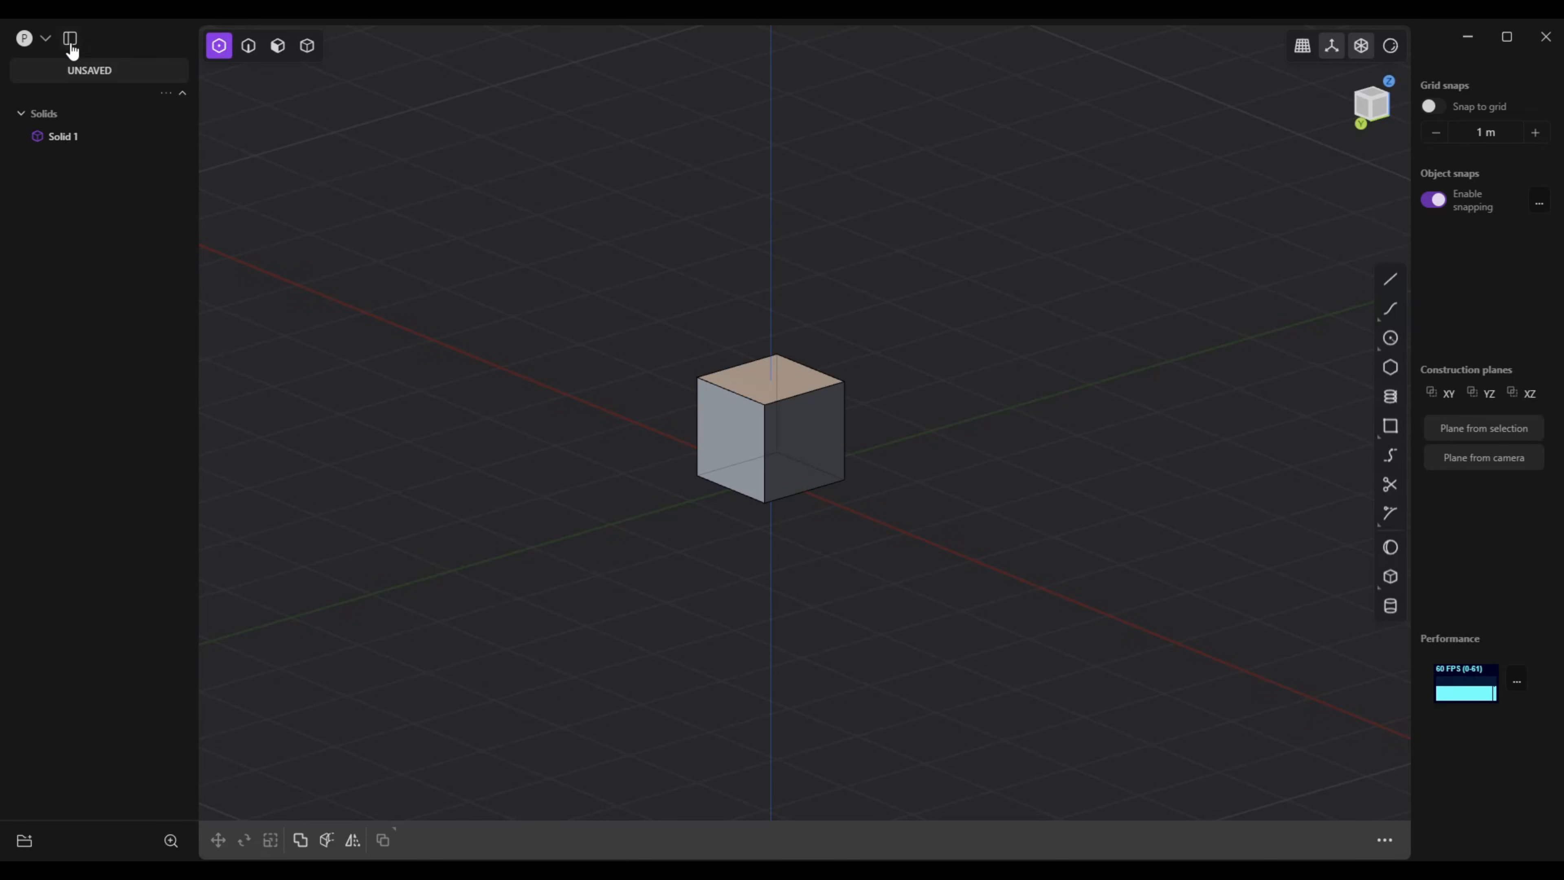
# Switch to Plasticity and start a new file, agreeing to clear the current scene.
pyautogui.click(44, 38)
pyautogui.click(79, 59)
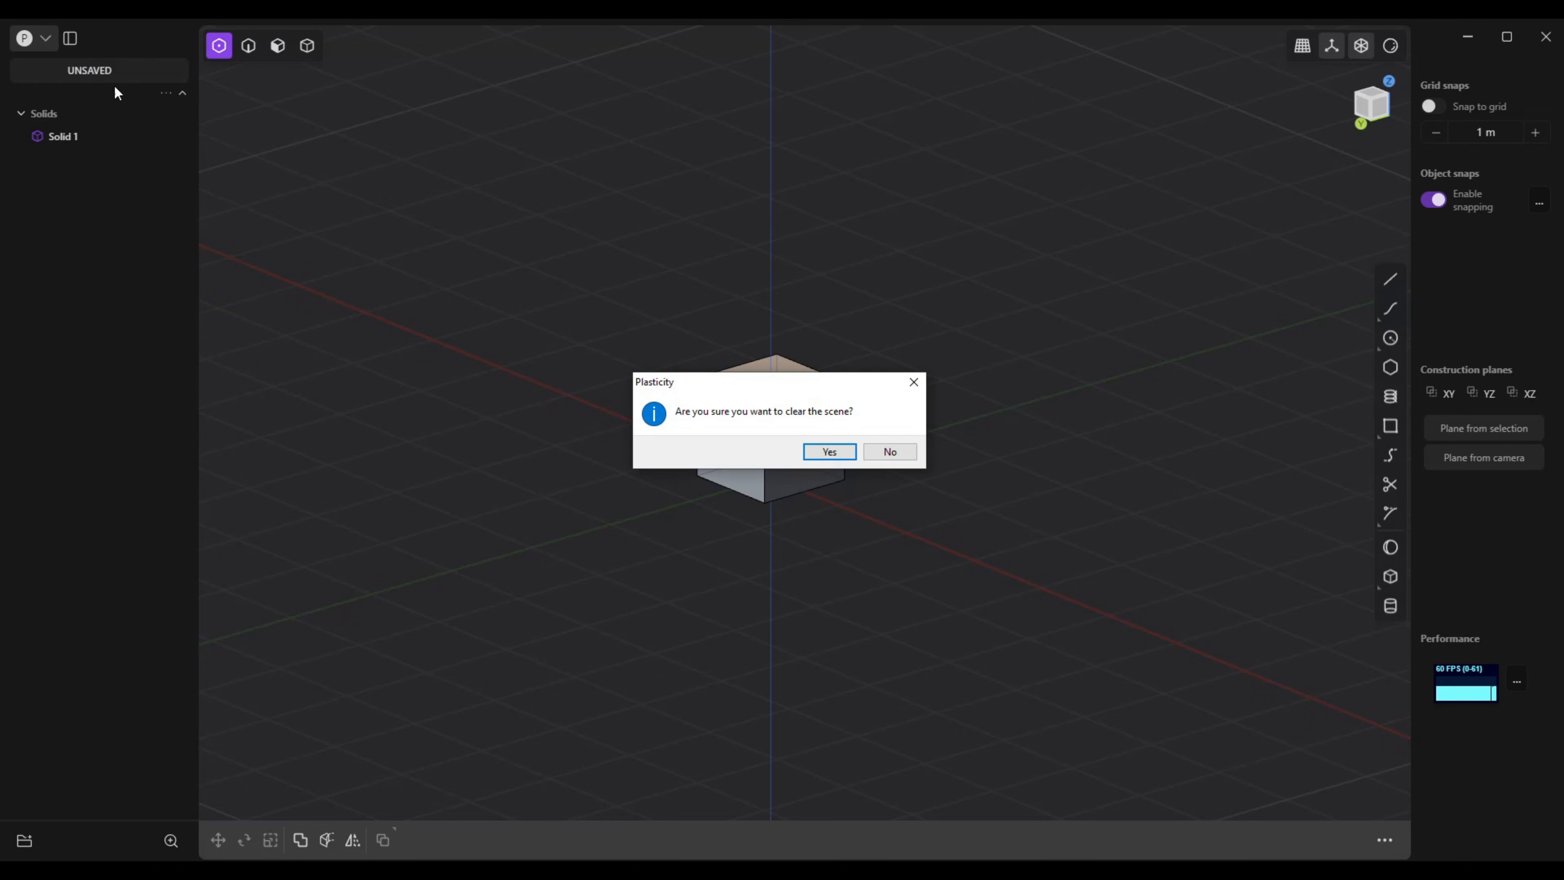
pyautogui.click(829, 452)
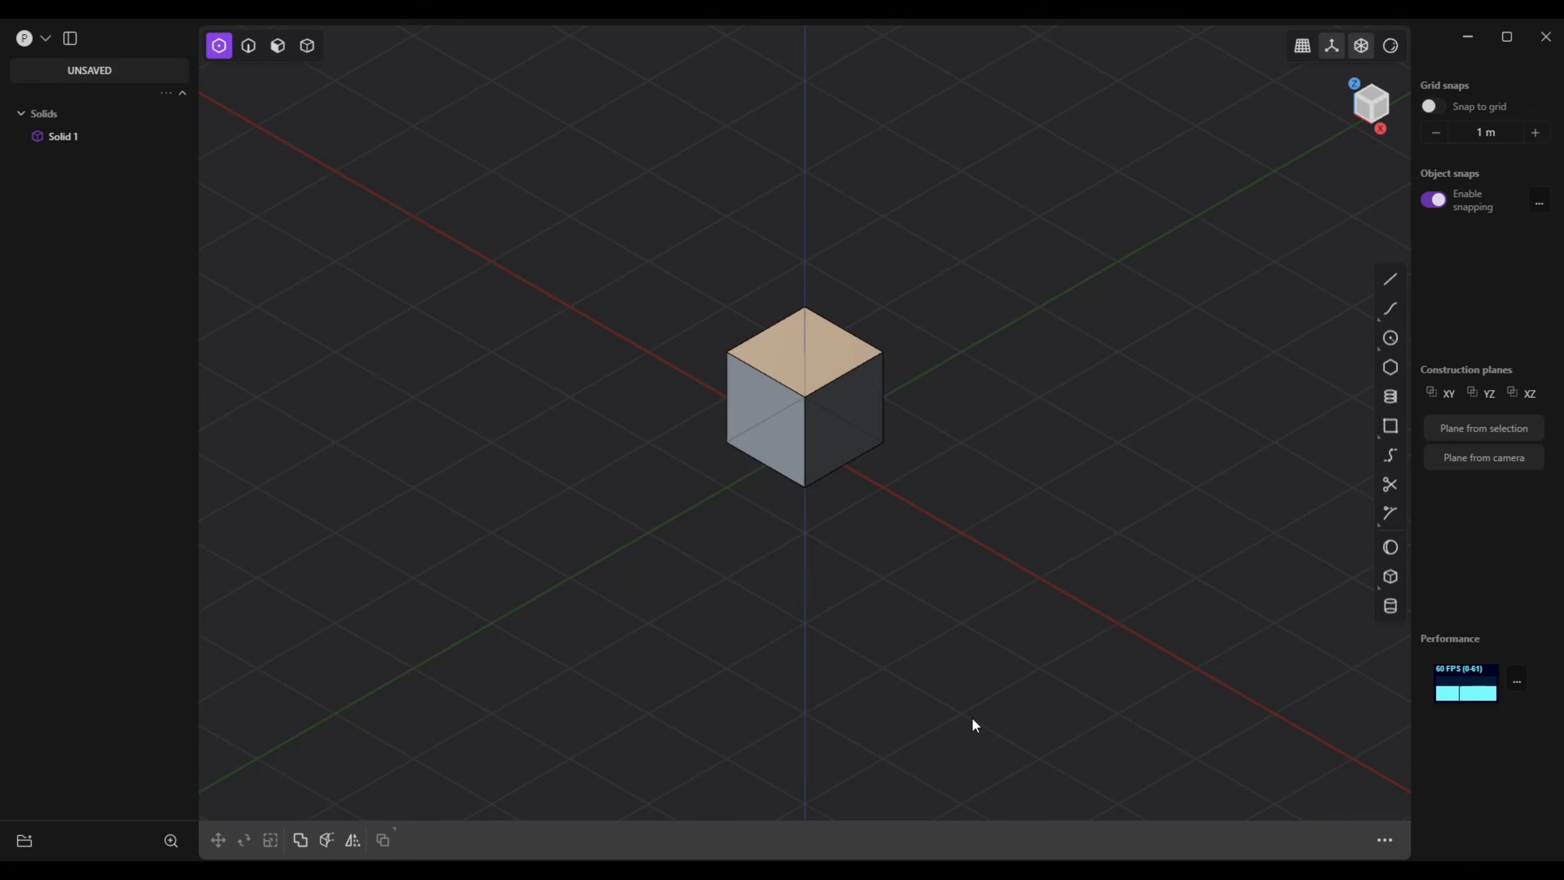
# Review the SpaceMouse speed and axis inversion settings in the preferences.
pyautogui.click(47, 39)
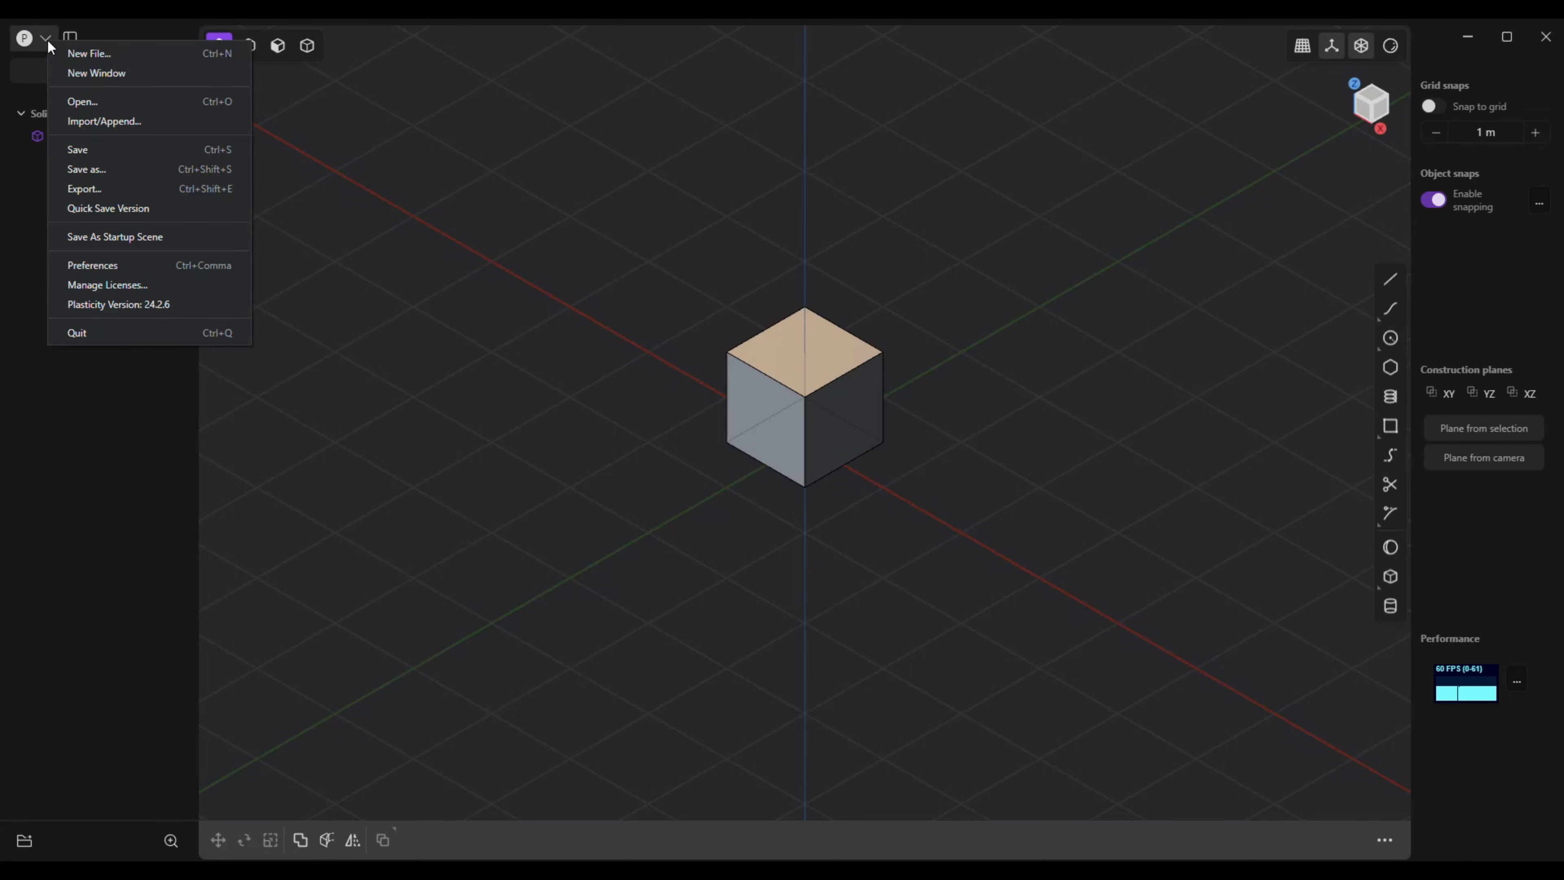
pyautogui.click(98, 267)
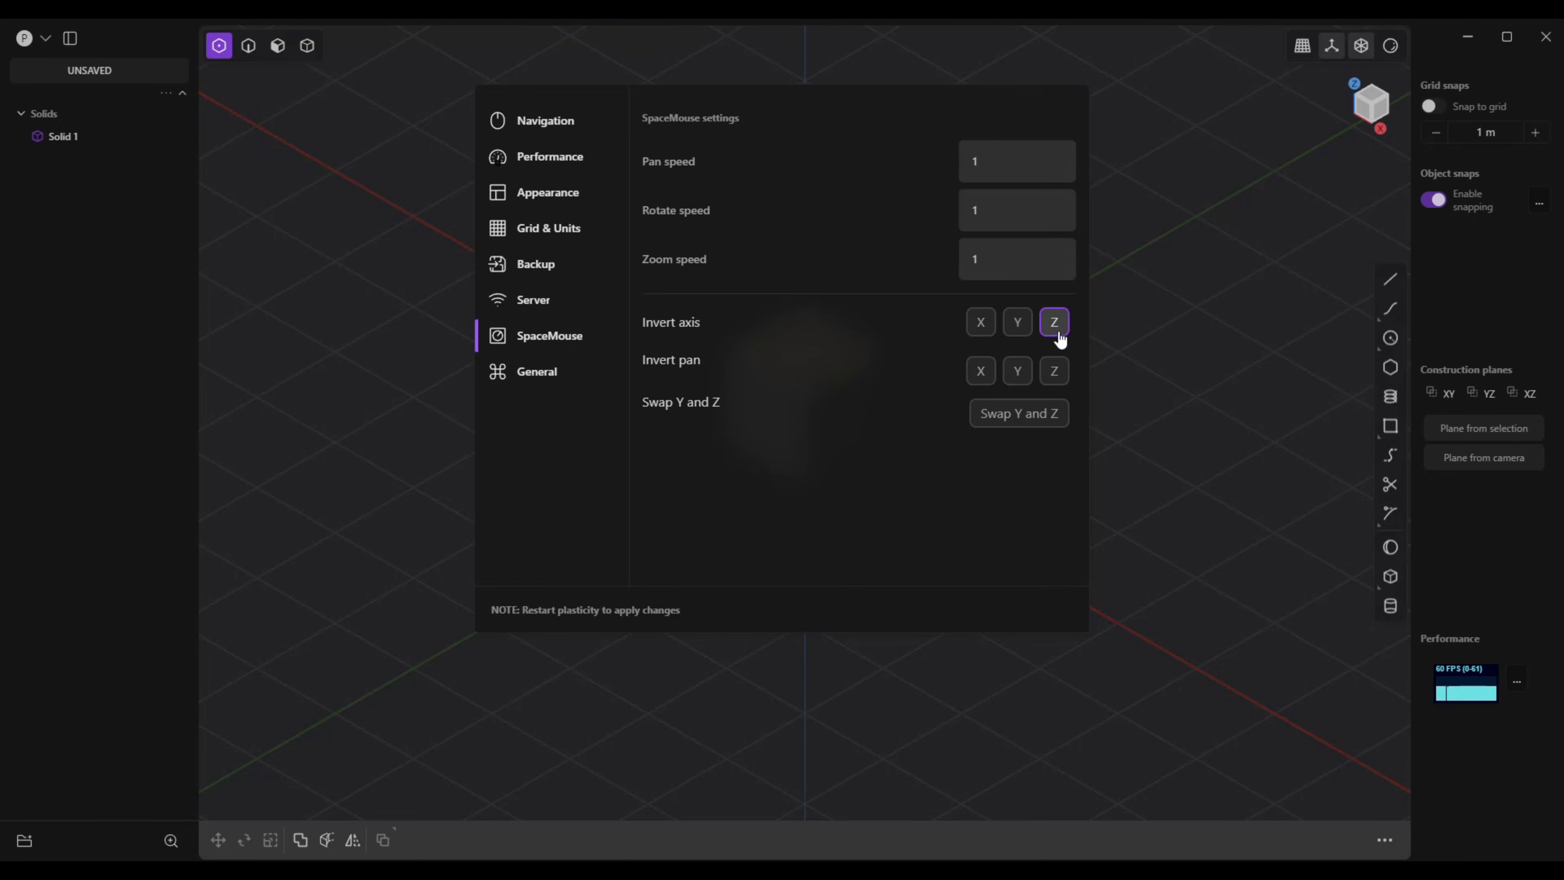
pyautogui.click(1197, 361)
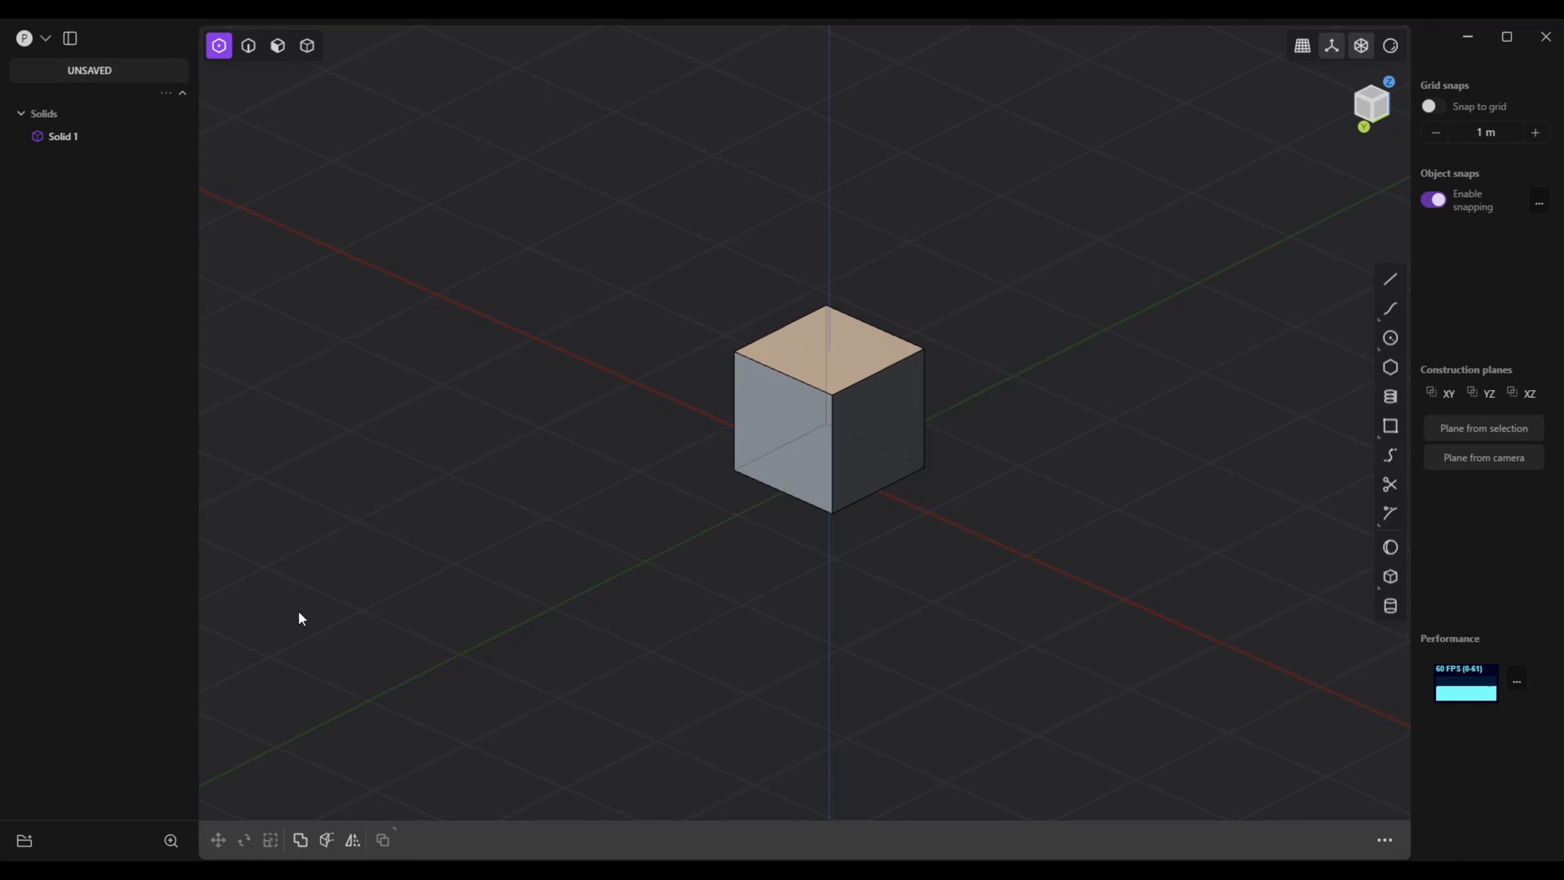
# Set the navigation preset to Maya in the preferences and return to the scene.
pyautogui.click(46, 40)
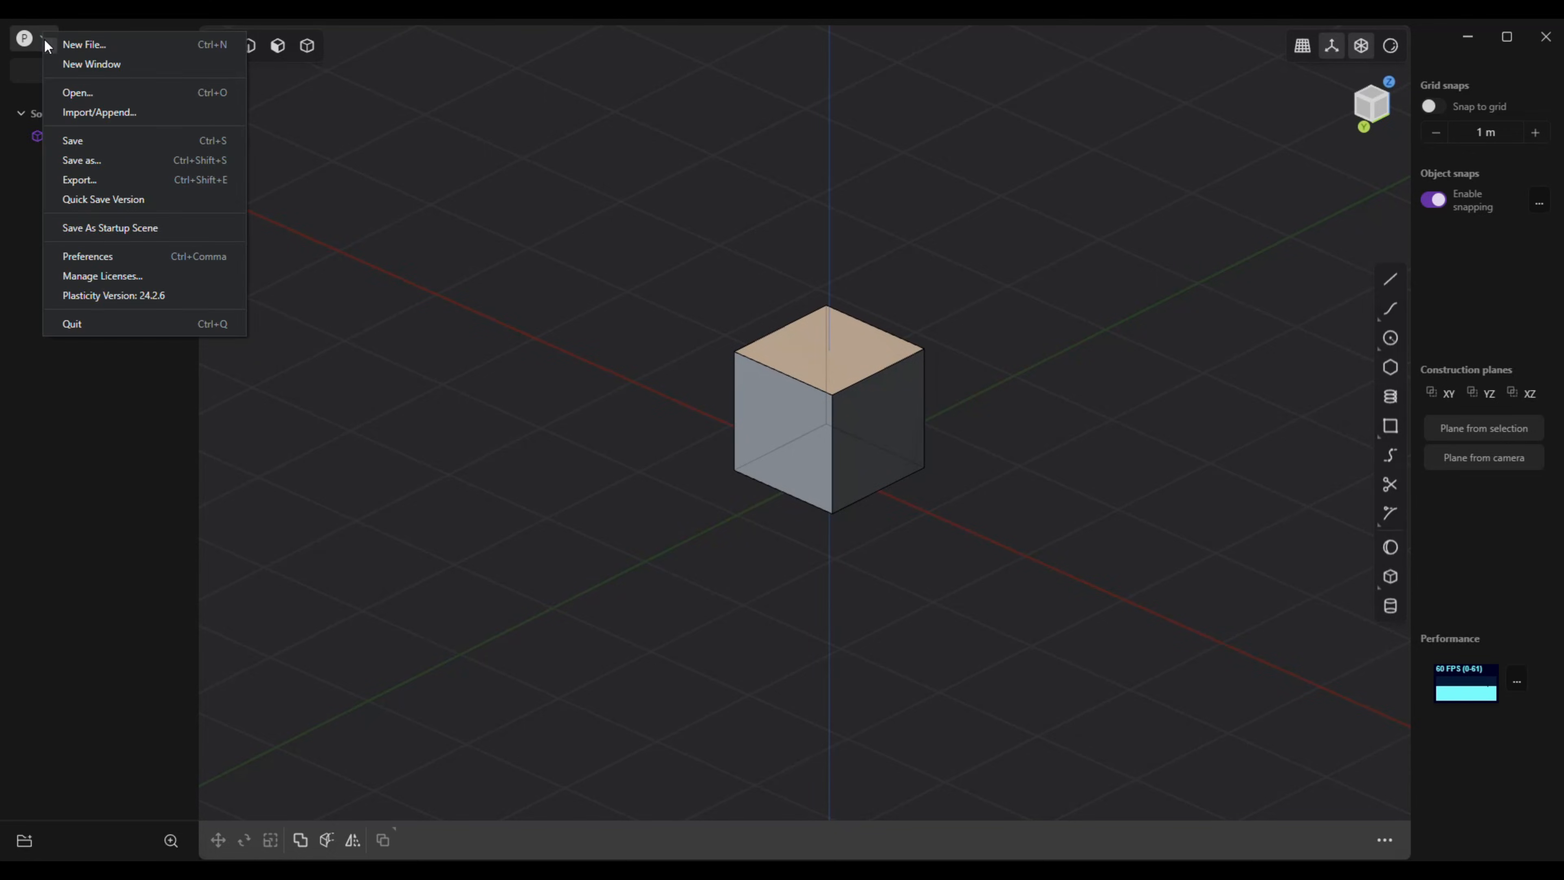
pyautogui.click(90, 257)
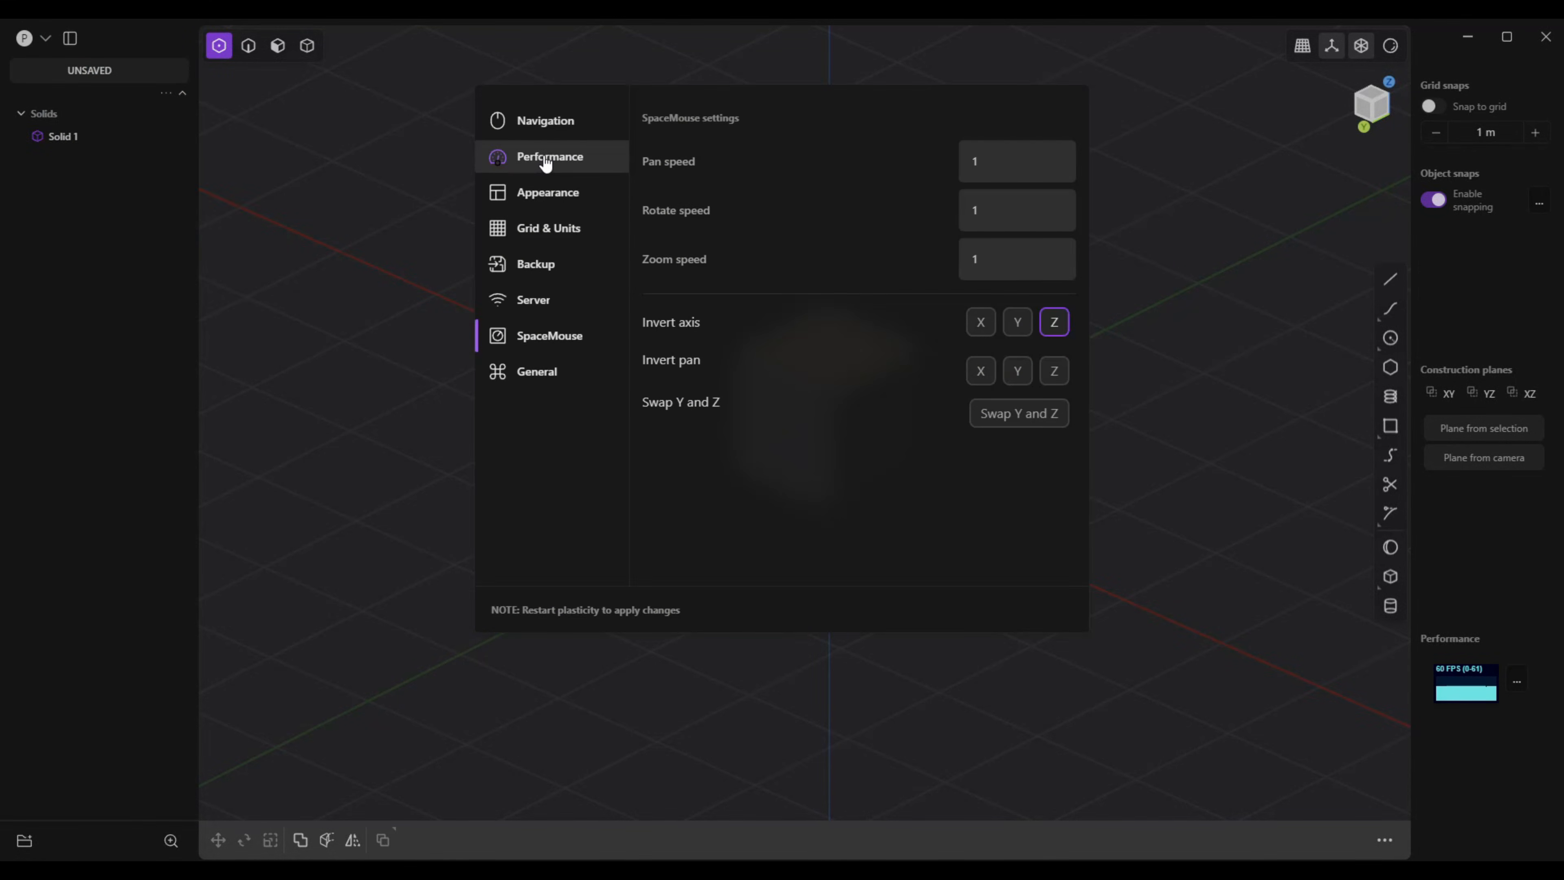
pyautogui.click(556, 128)
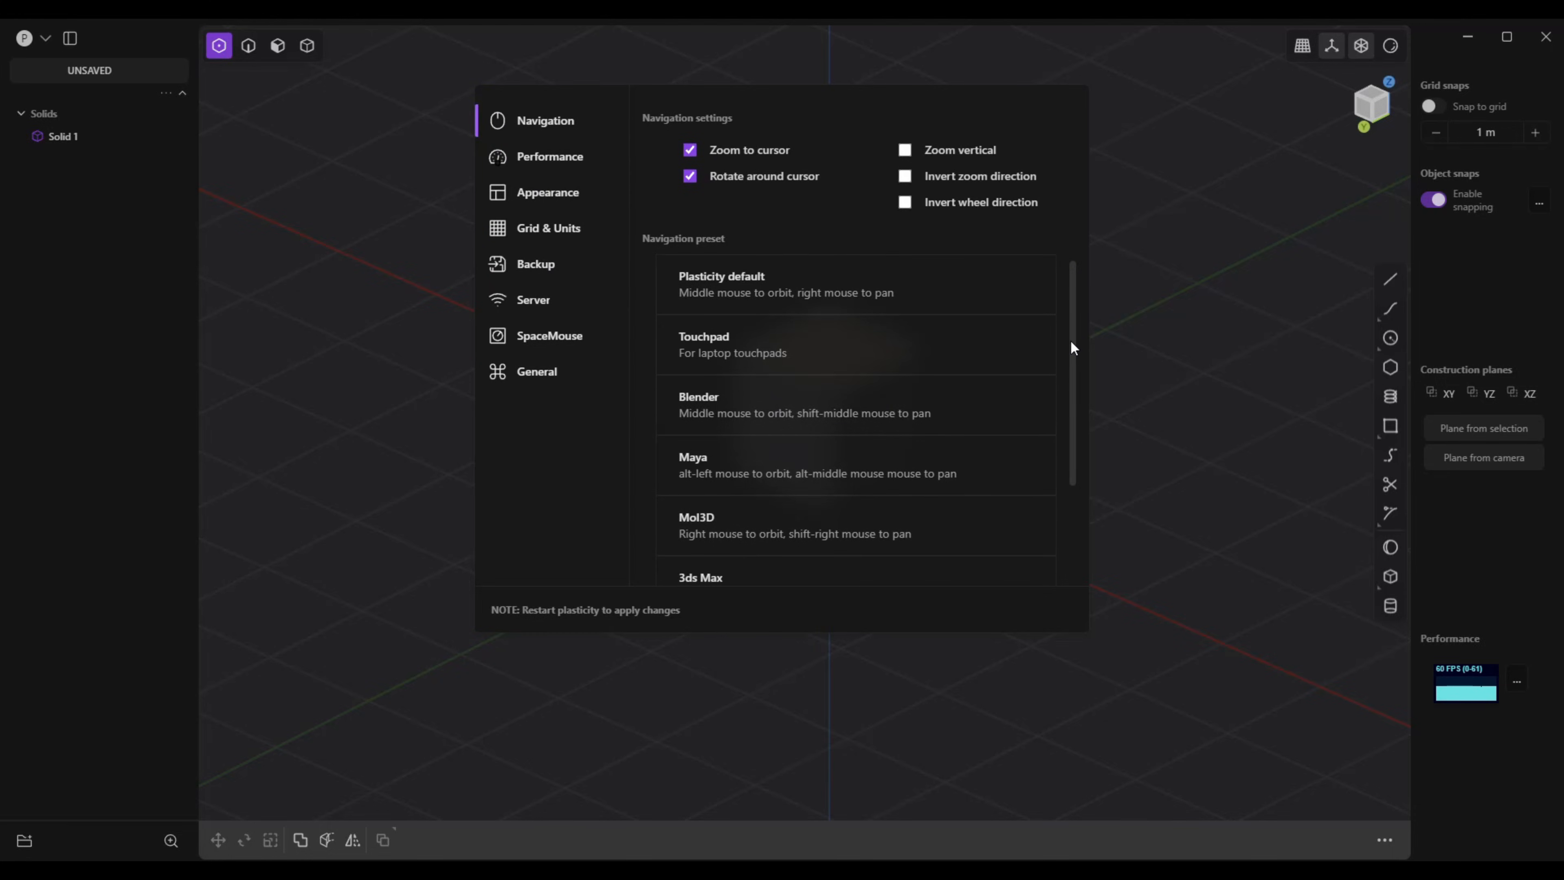
pyautogui.moveTo(1072, 348); pyautogui.dragTo(1081, 315)
pyautogui.click(727, 476)
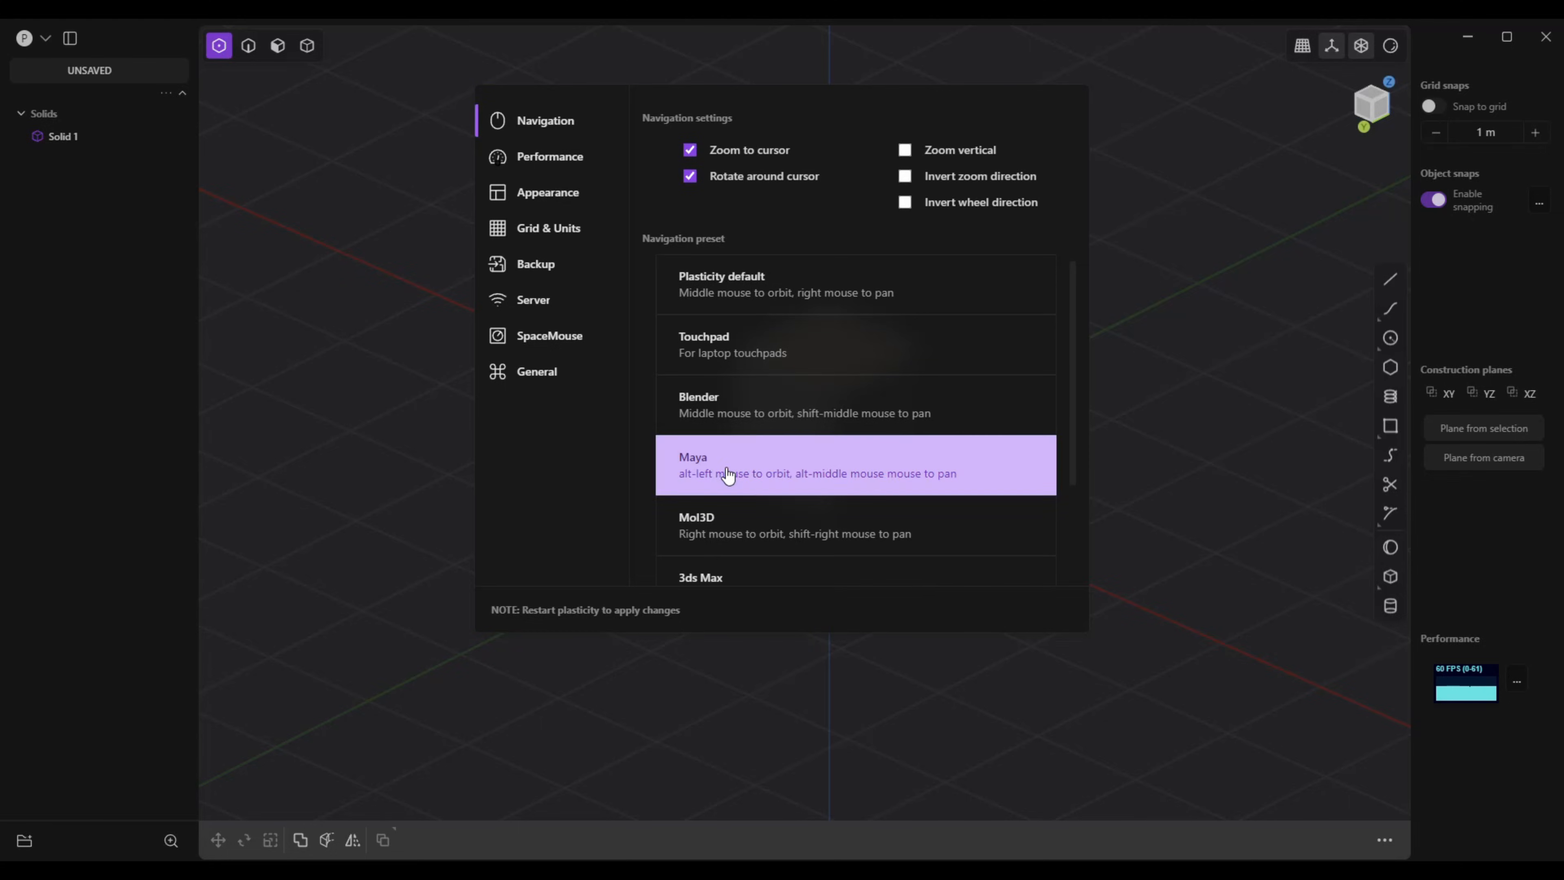
pyautogui.click(403, 475)
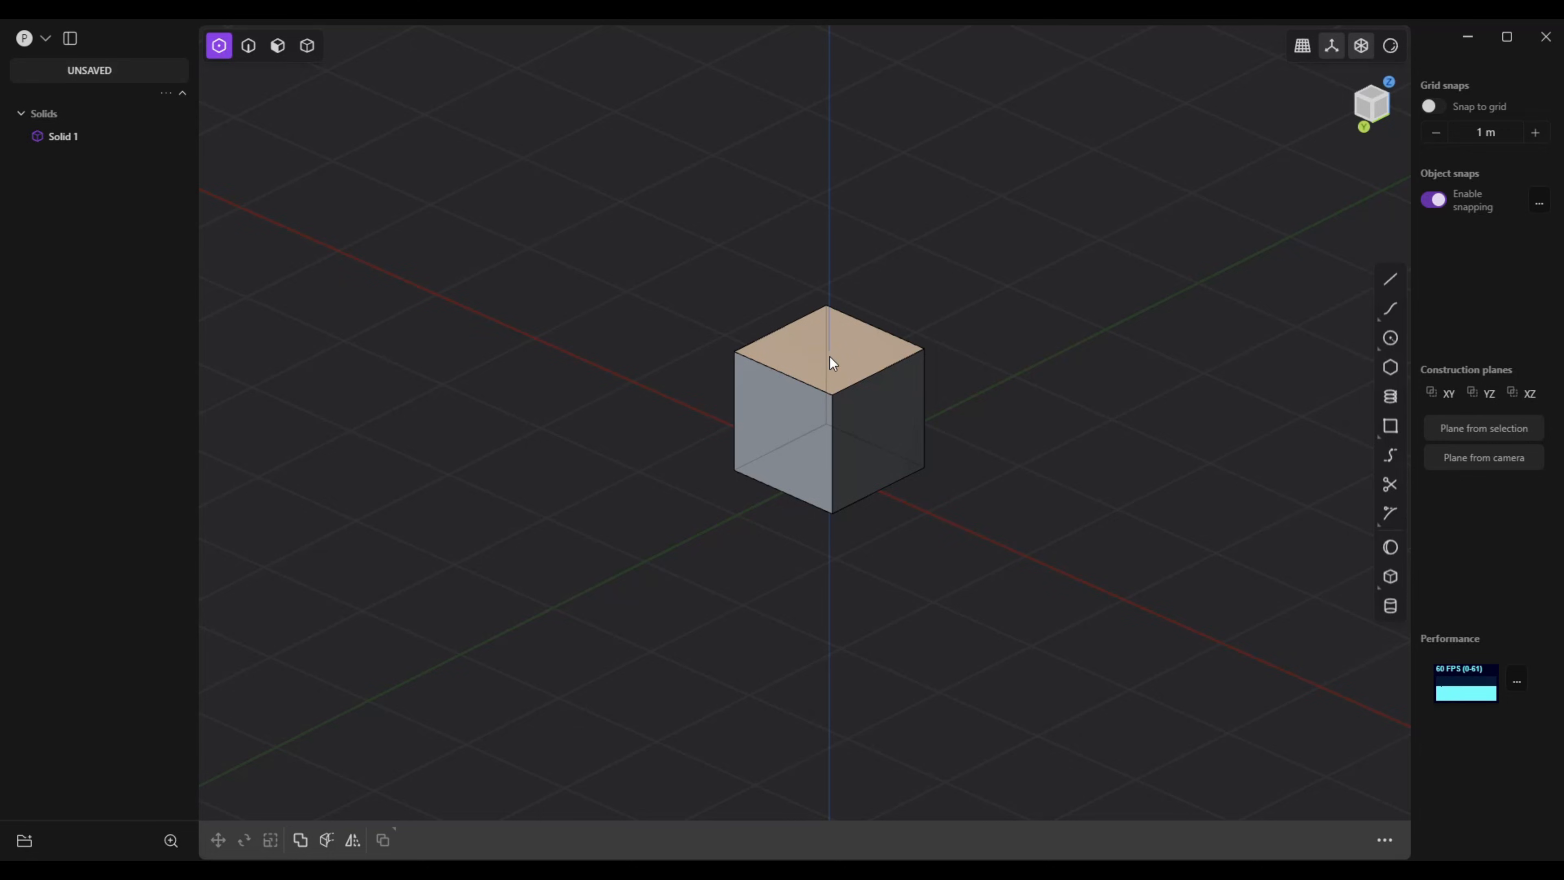
# Try out edge and face selection on the cube by selecting one of its upper edges and its top face.
pyautogui.click(876, 350)
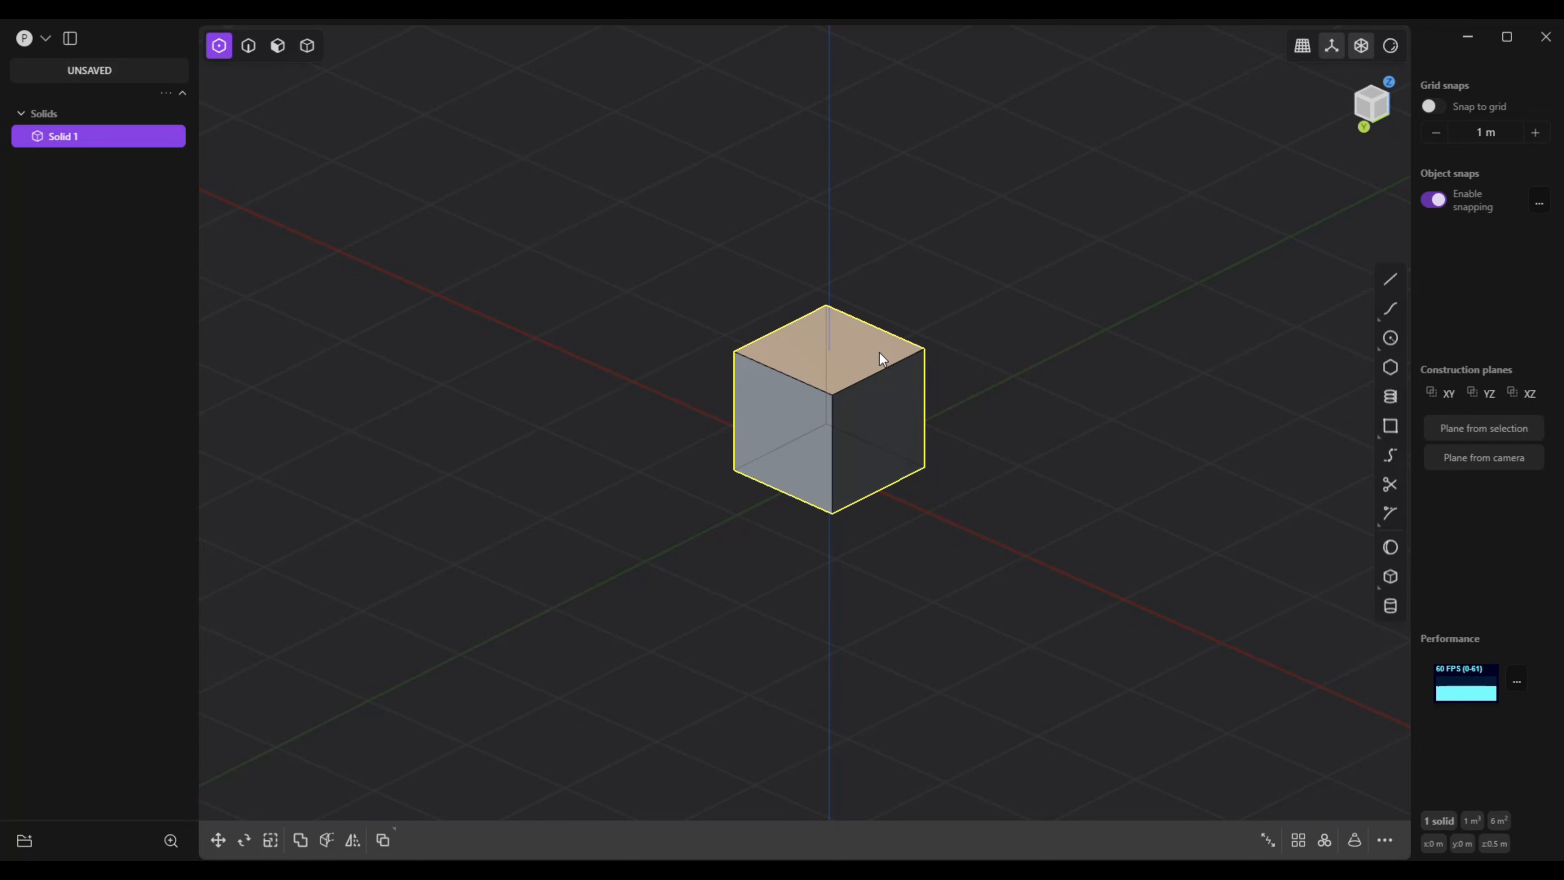
pyautogui.press('2')
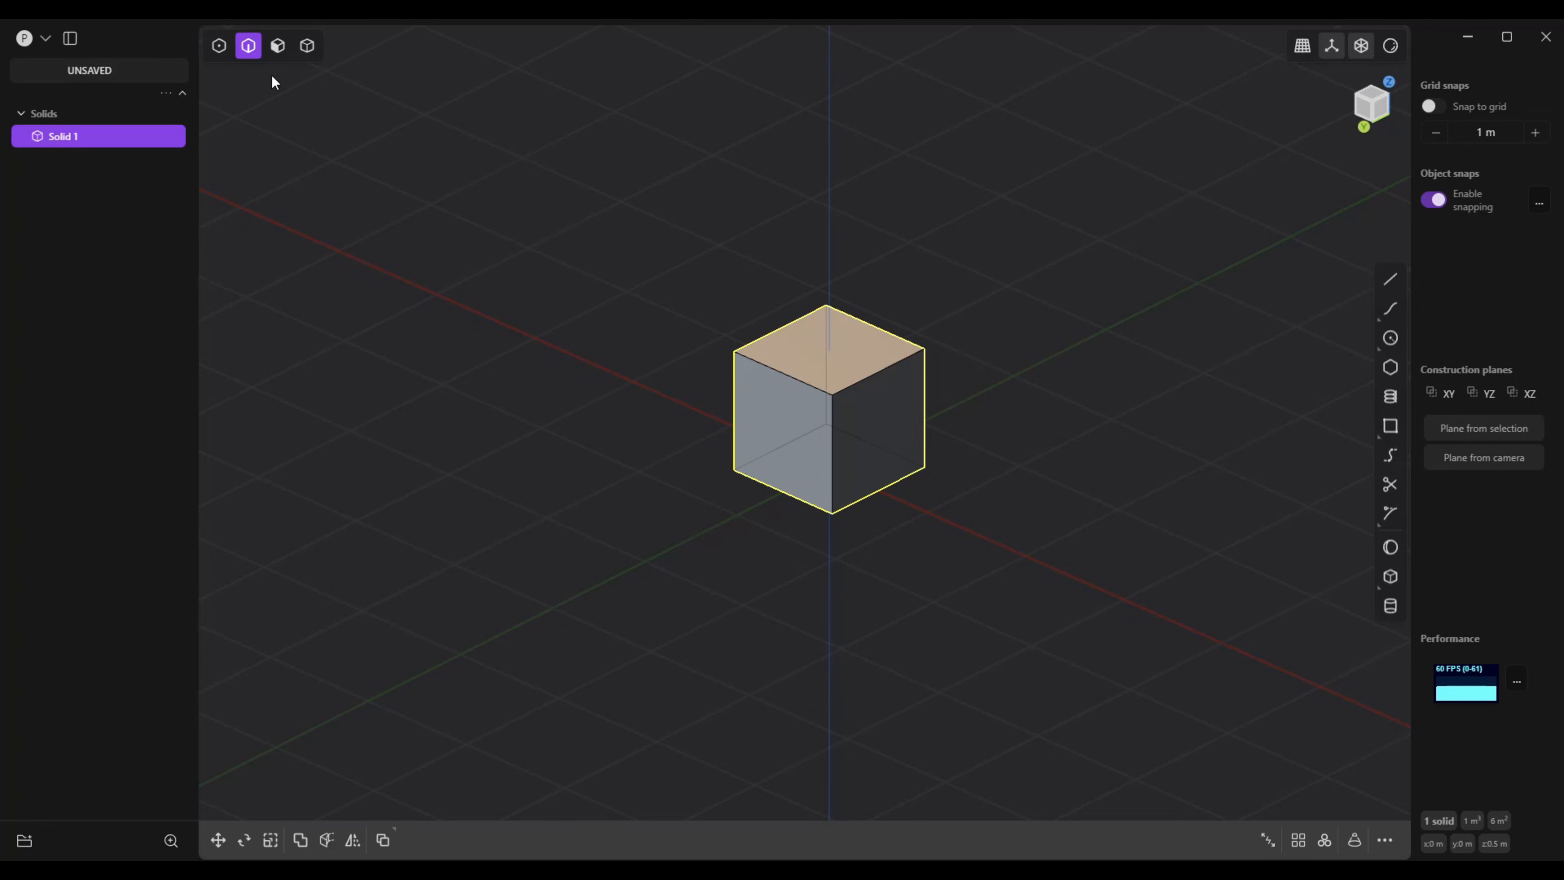
pyautogui.click(782, 373)
pyautogui.press('f')
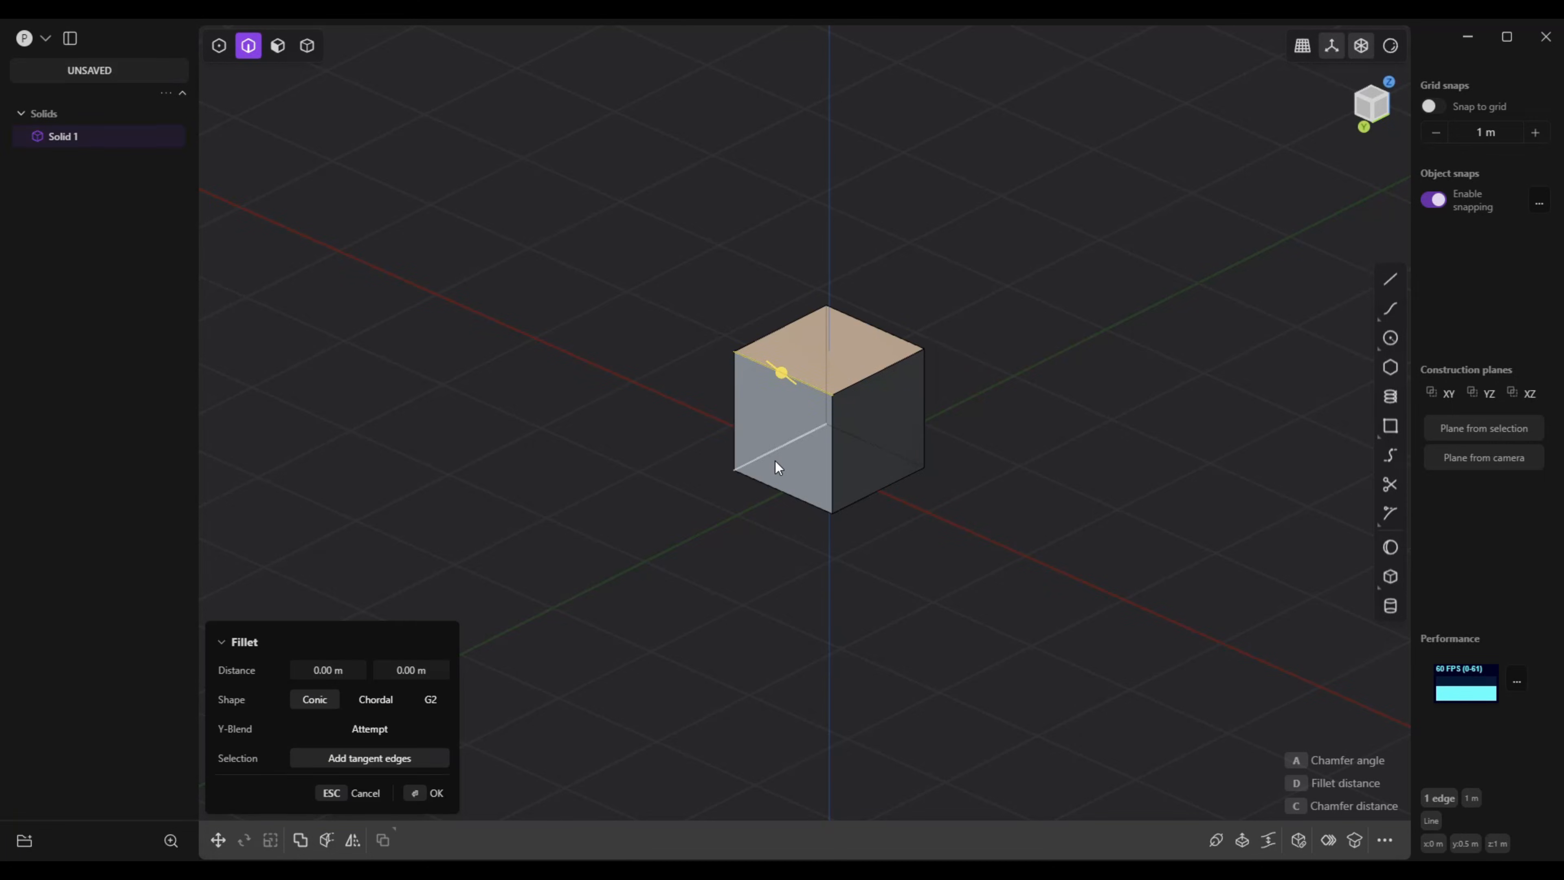
pyautogui.press('3')
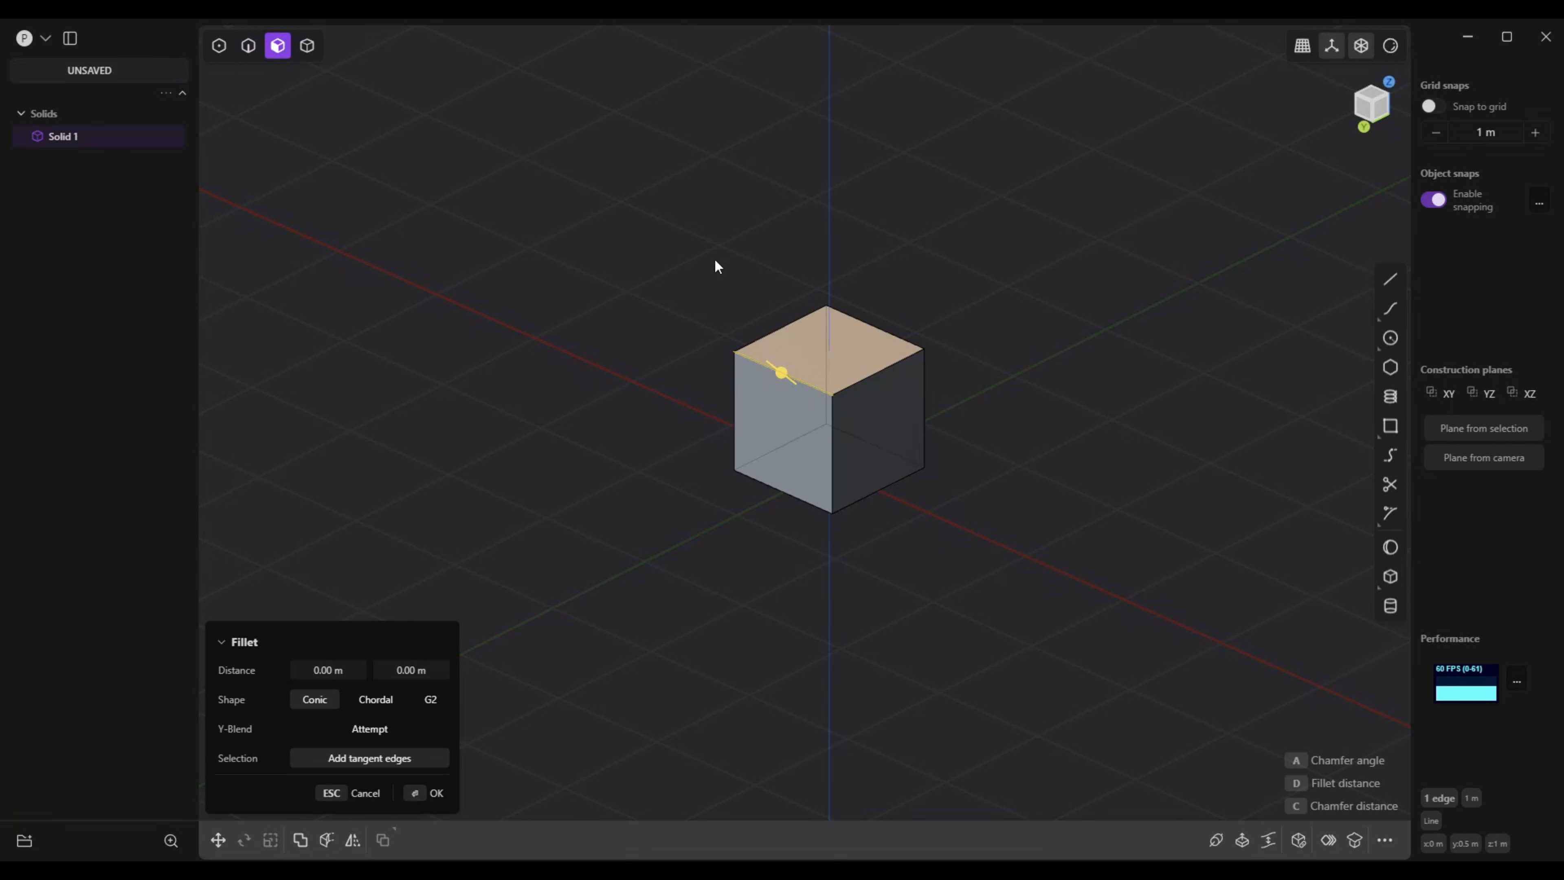
pyautogui.click(833, 351)
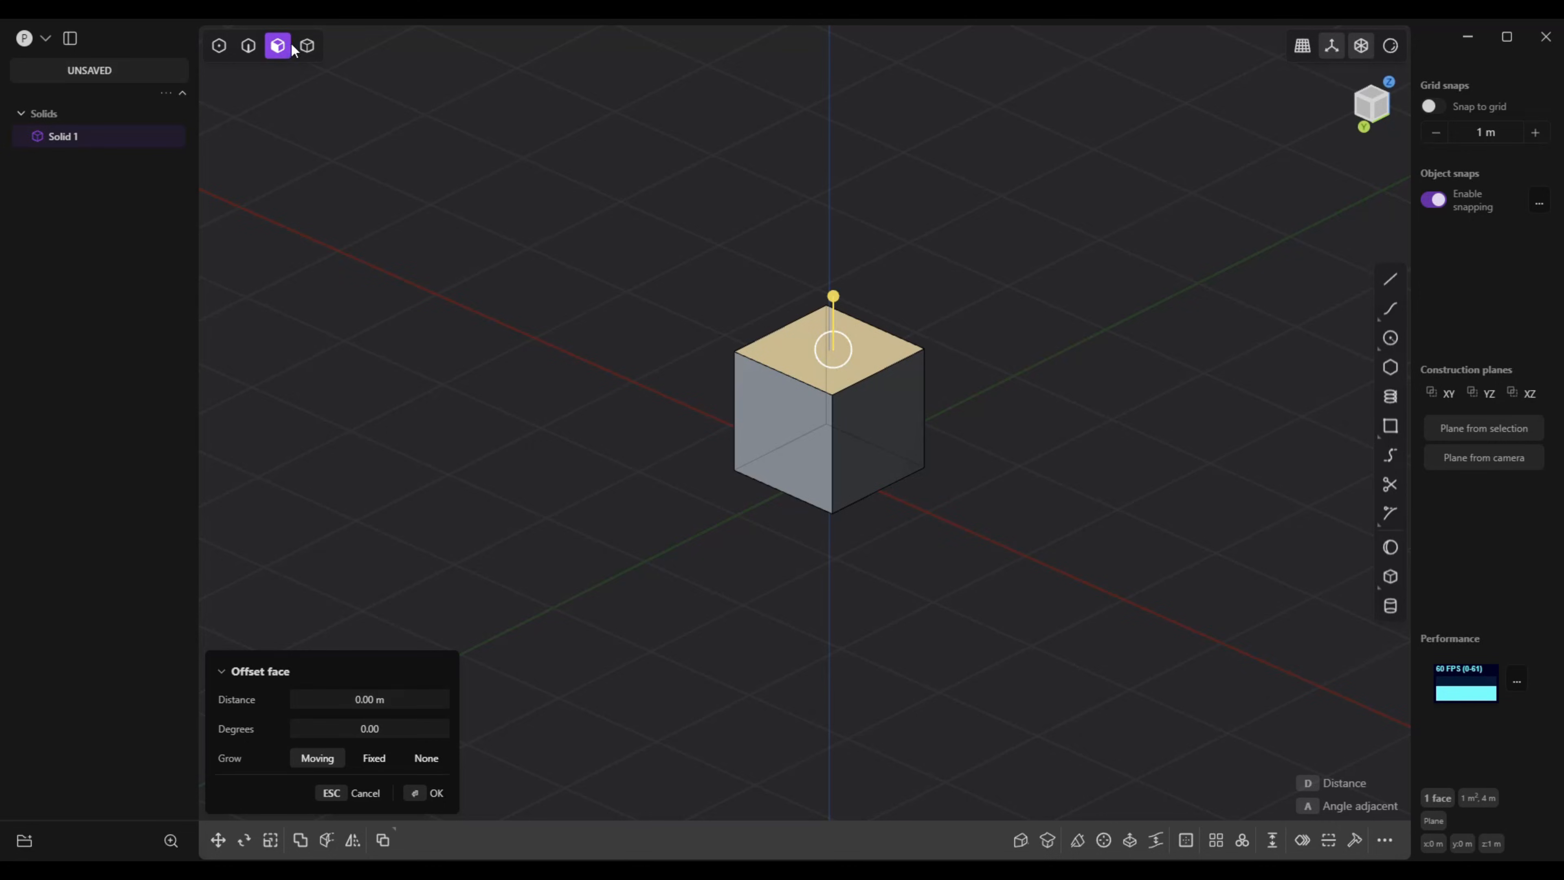
# Select the whole cube in solid selection mode and delete it.
pyautogui.click(309, 47)
pyautogui.click(869, 426)
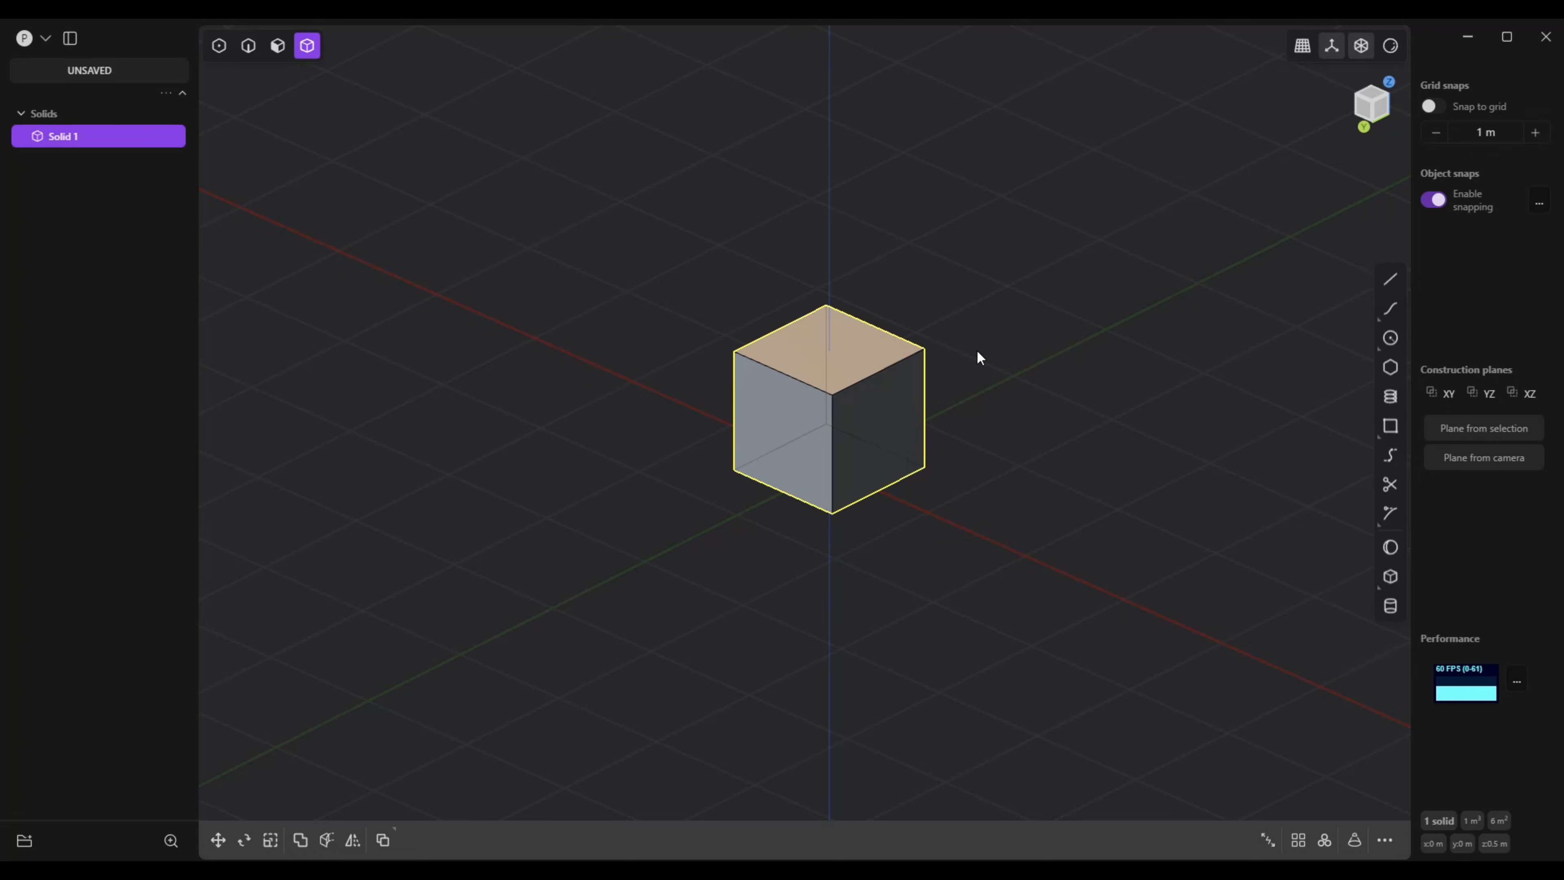
pyautogui.press('Delete')
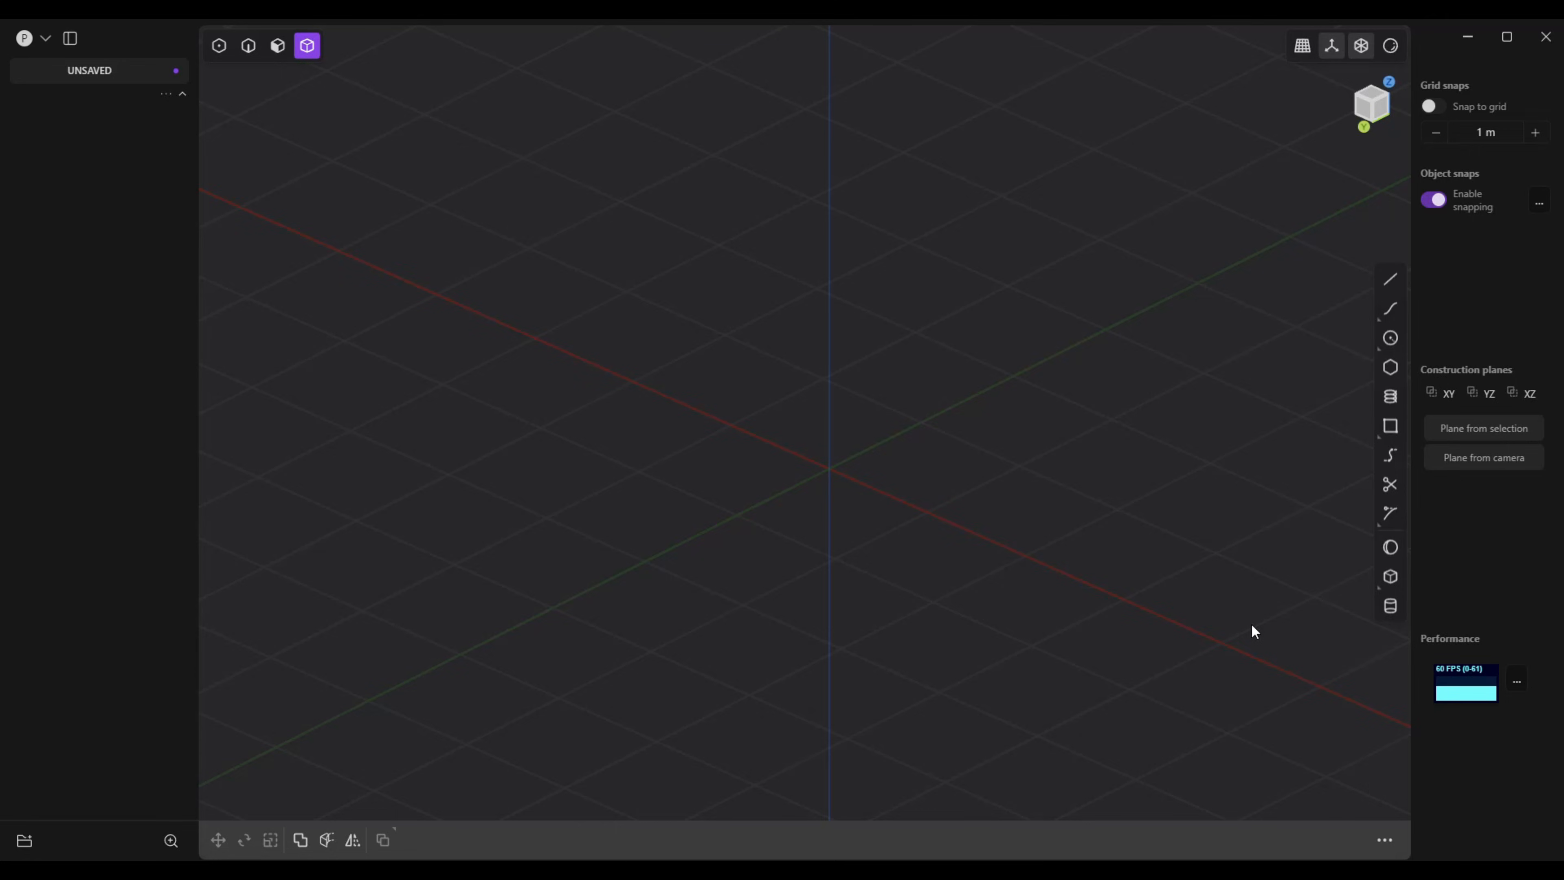
# Draw a center-point circle about 5.69 m in diameter on the XY plane, centred at the origin.
pyautogui.click(1394, 339)
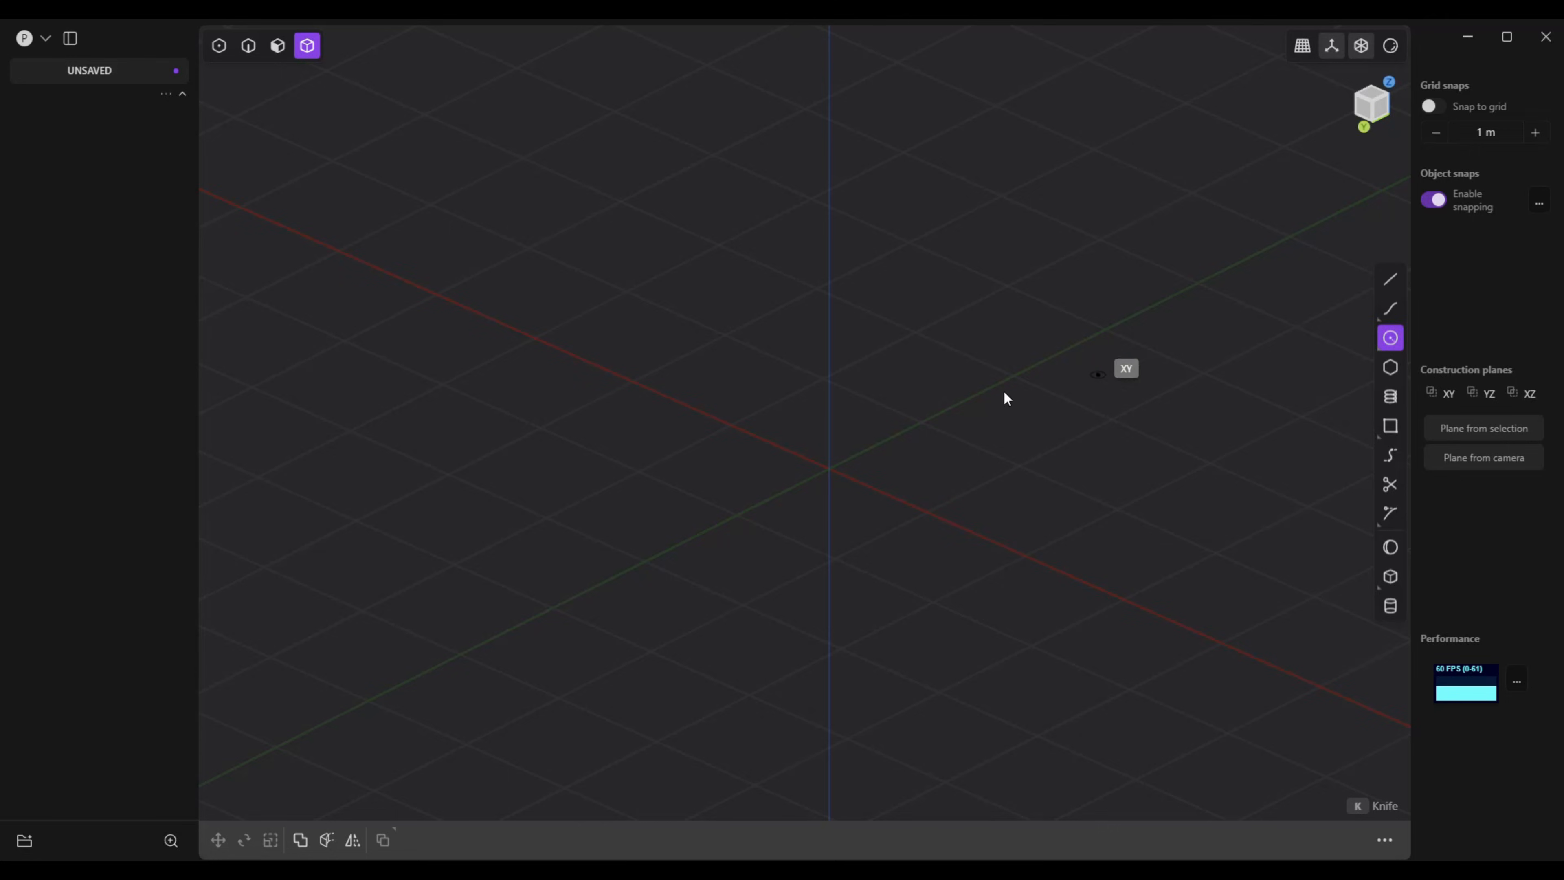
pyautogui.click(828, 468)
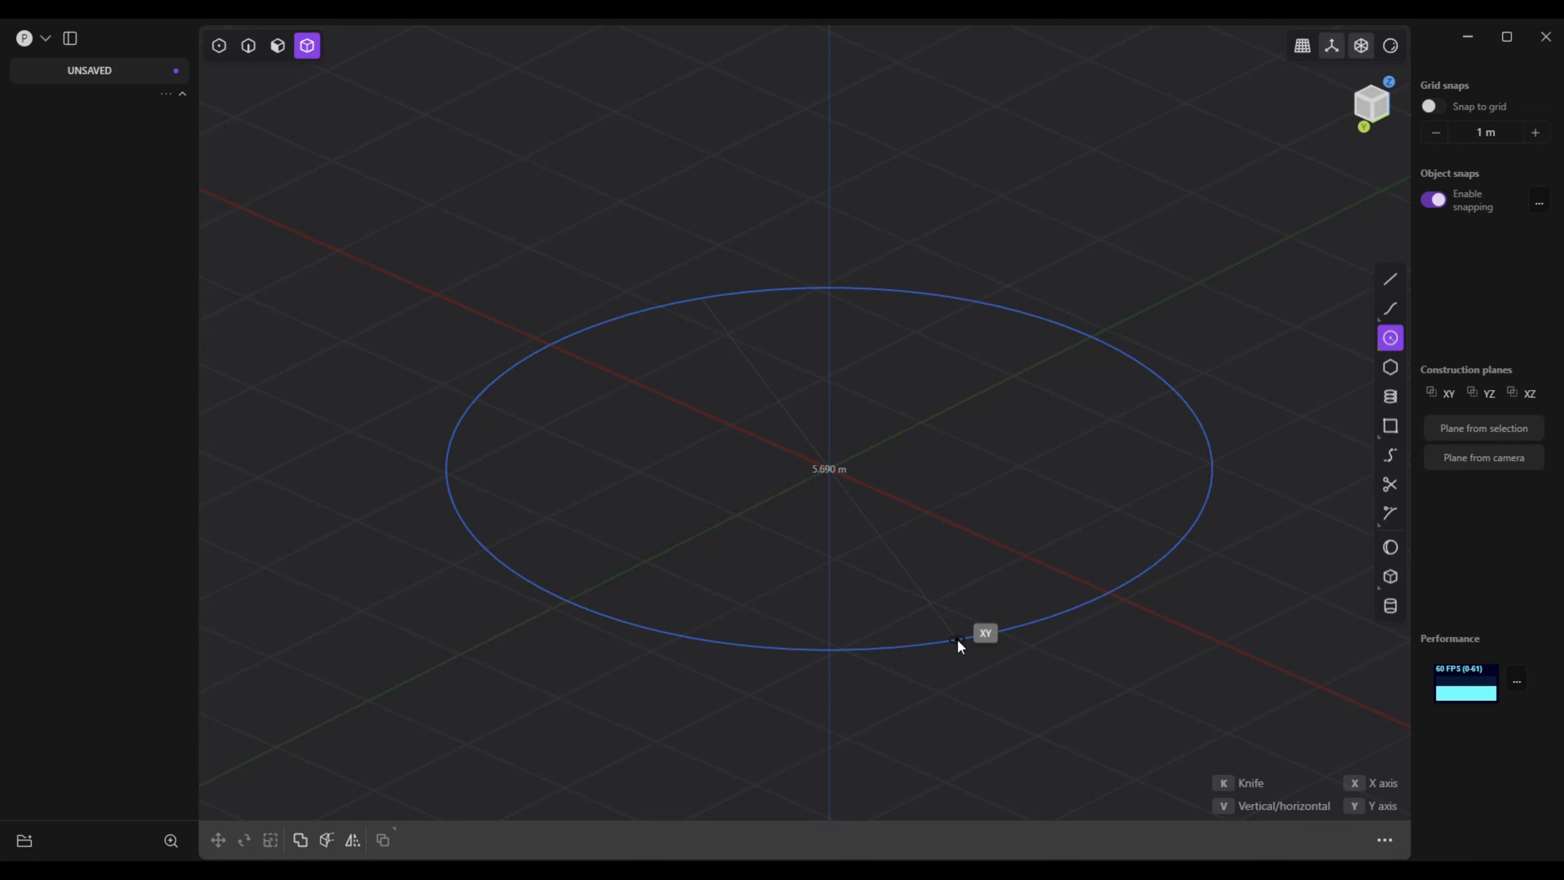
pyautogui.click(957, 640)
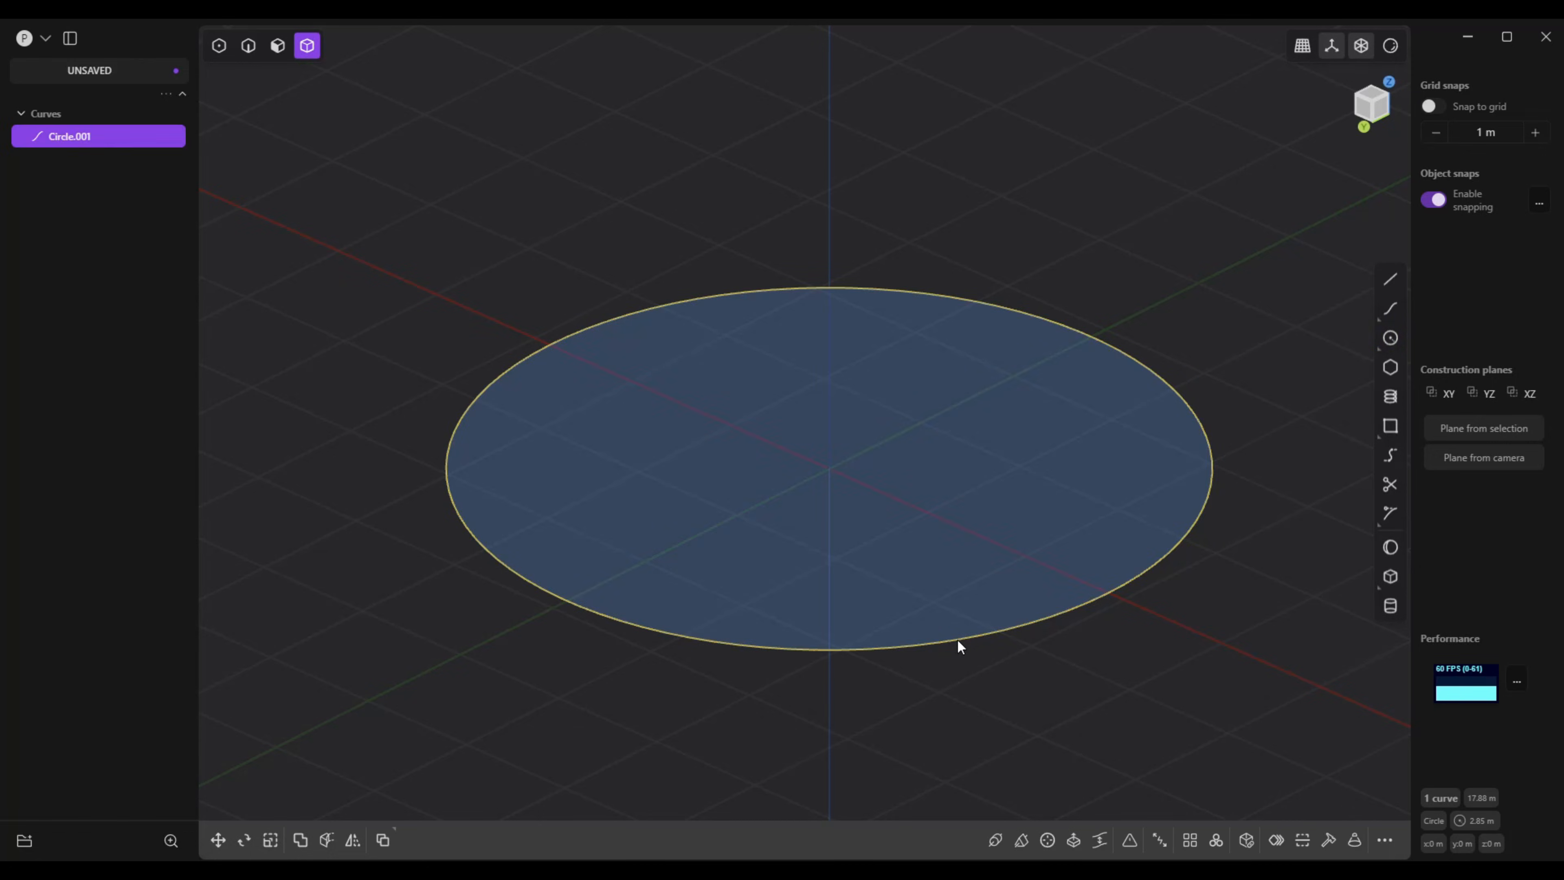
# Extrude the circle's region upward about 1.71 m into a solid cylinder.
pyautogui.click(278, 46)
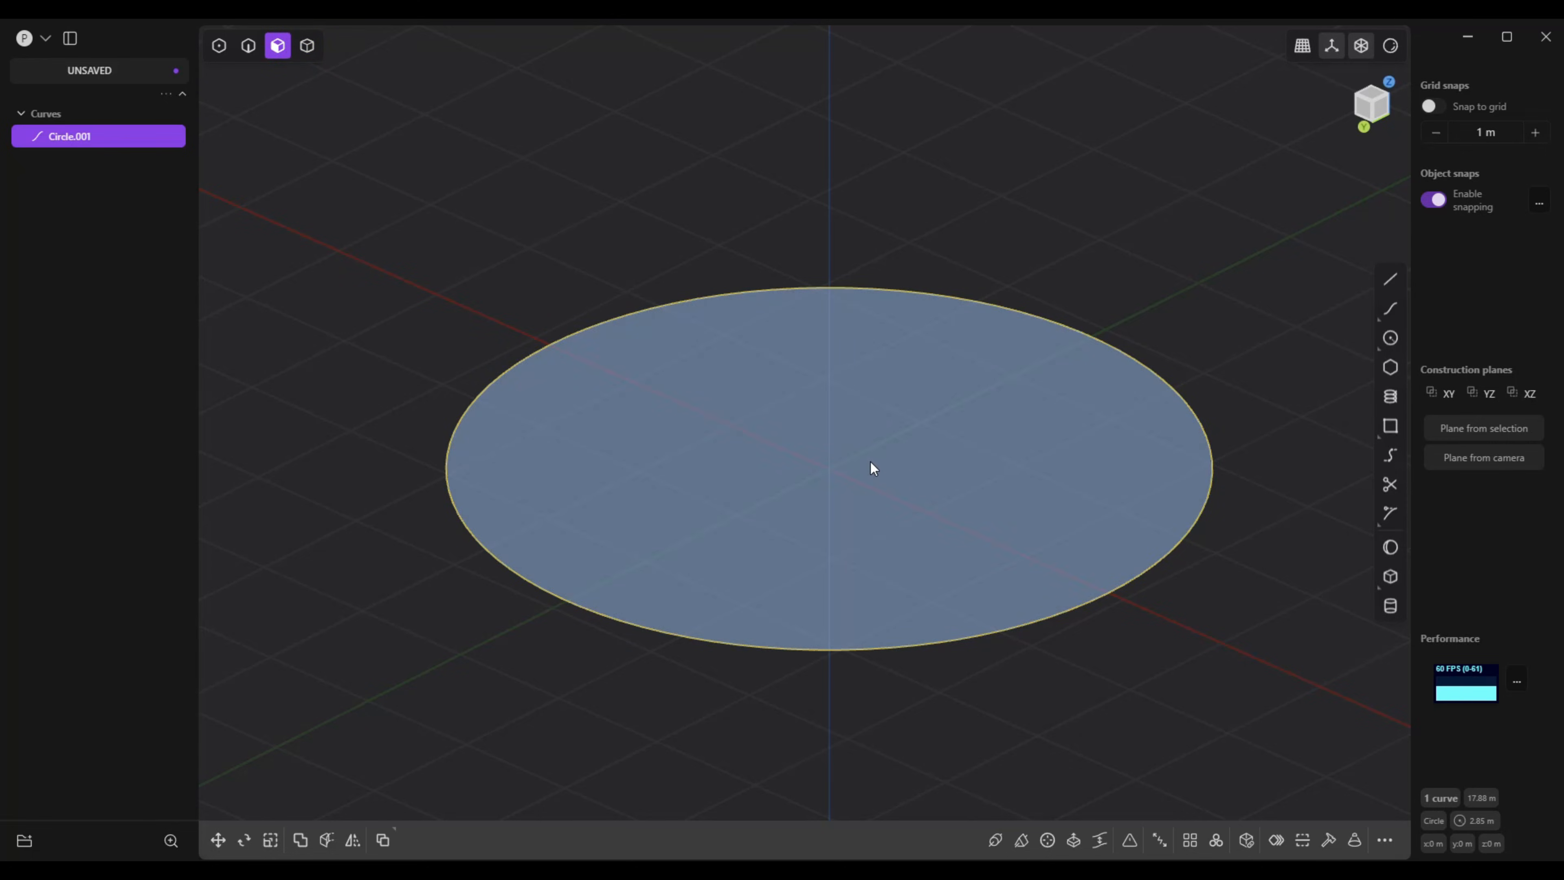
pyautogui.click(874, 468)
pyautogui.press('e')
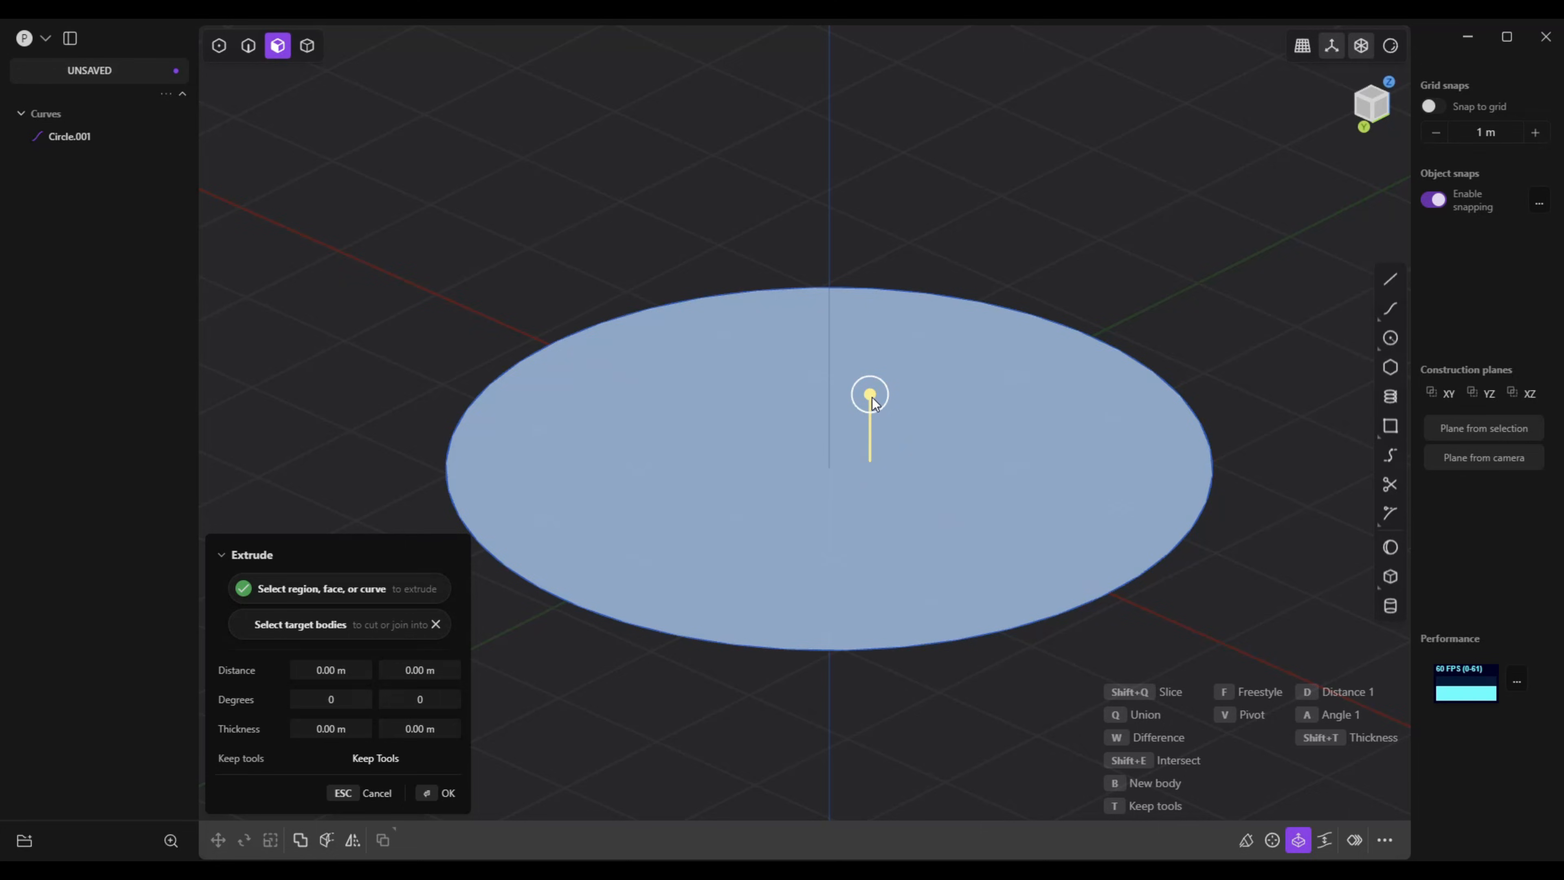
pyautogui.moveTo(871, 400); pyautogui.dragTo(884, 197)
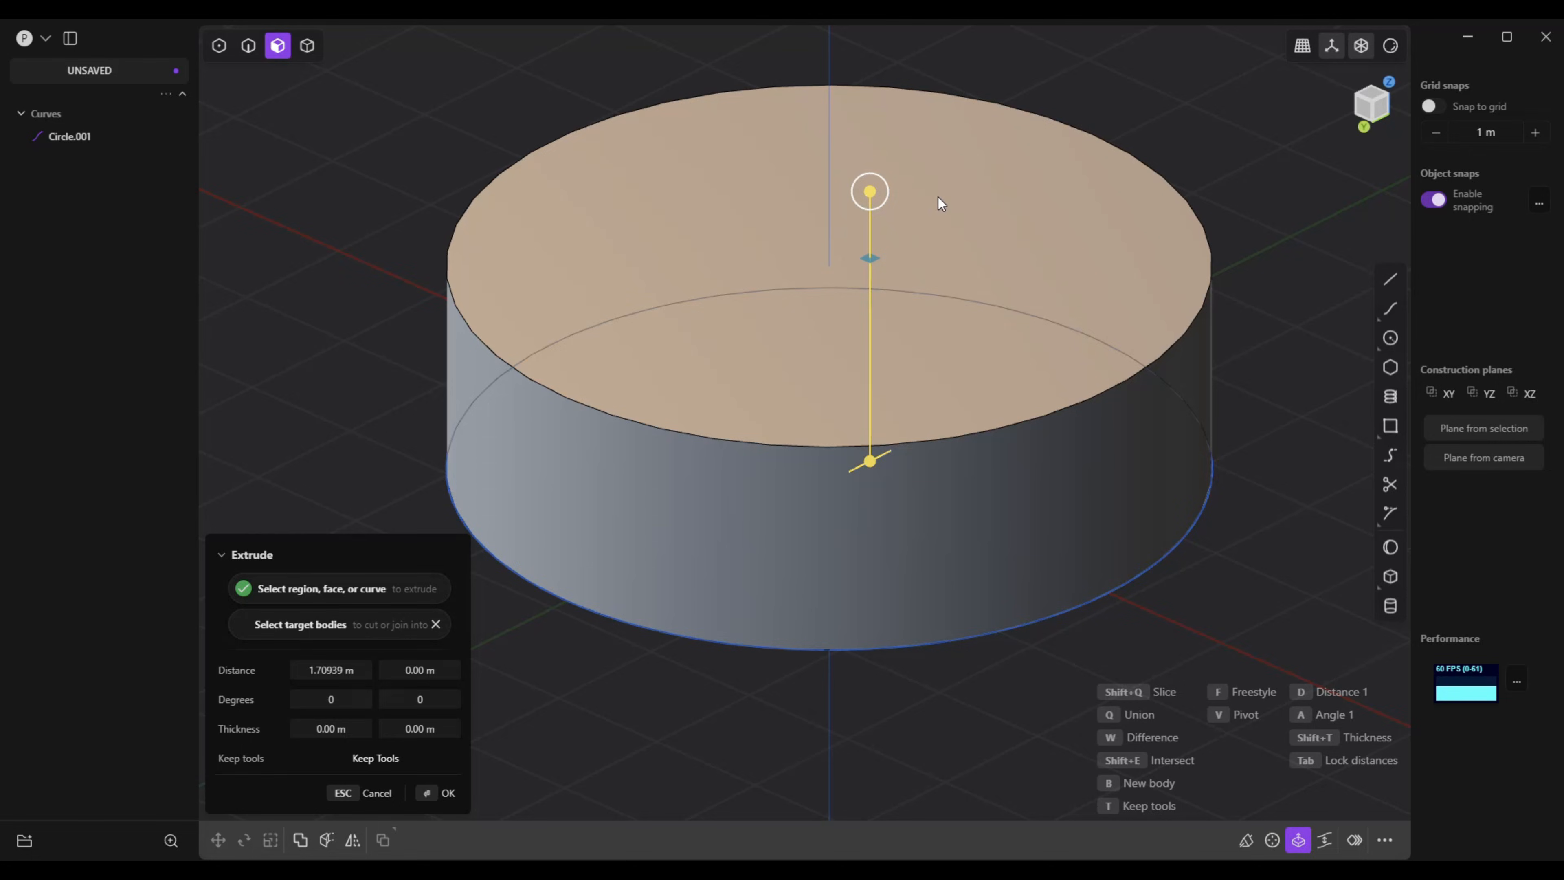
pyautogui.press('Return')
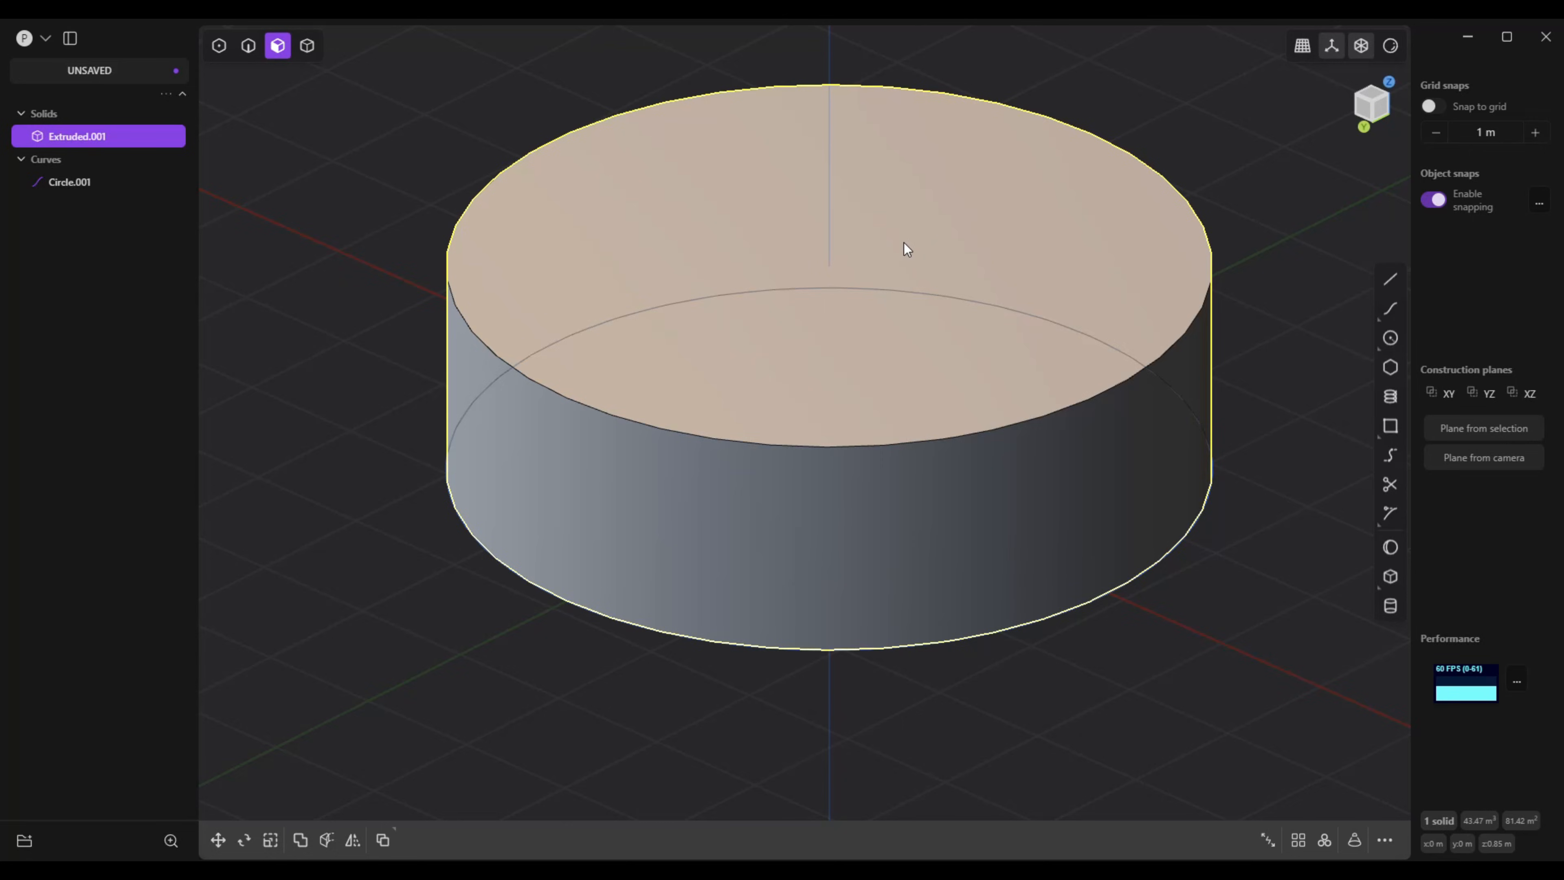
# Offset the boundary of the cylinder's top face inward about 1.68 m to imprint a smaller concentric circle.
pyautogui.click(883, 220)
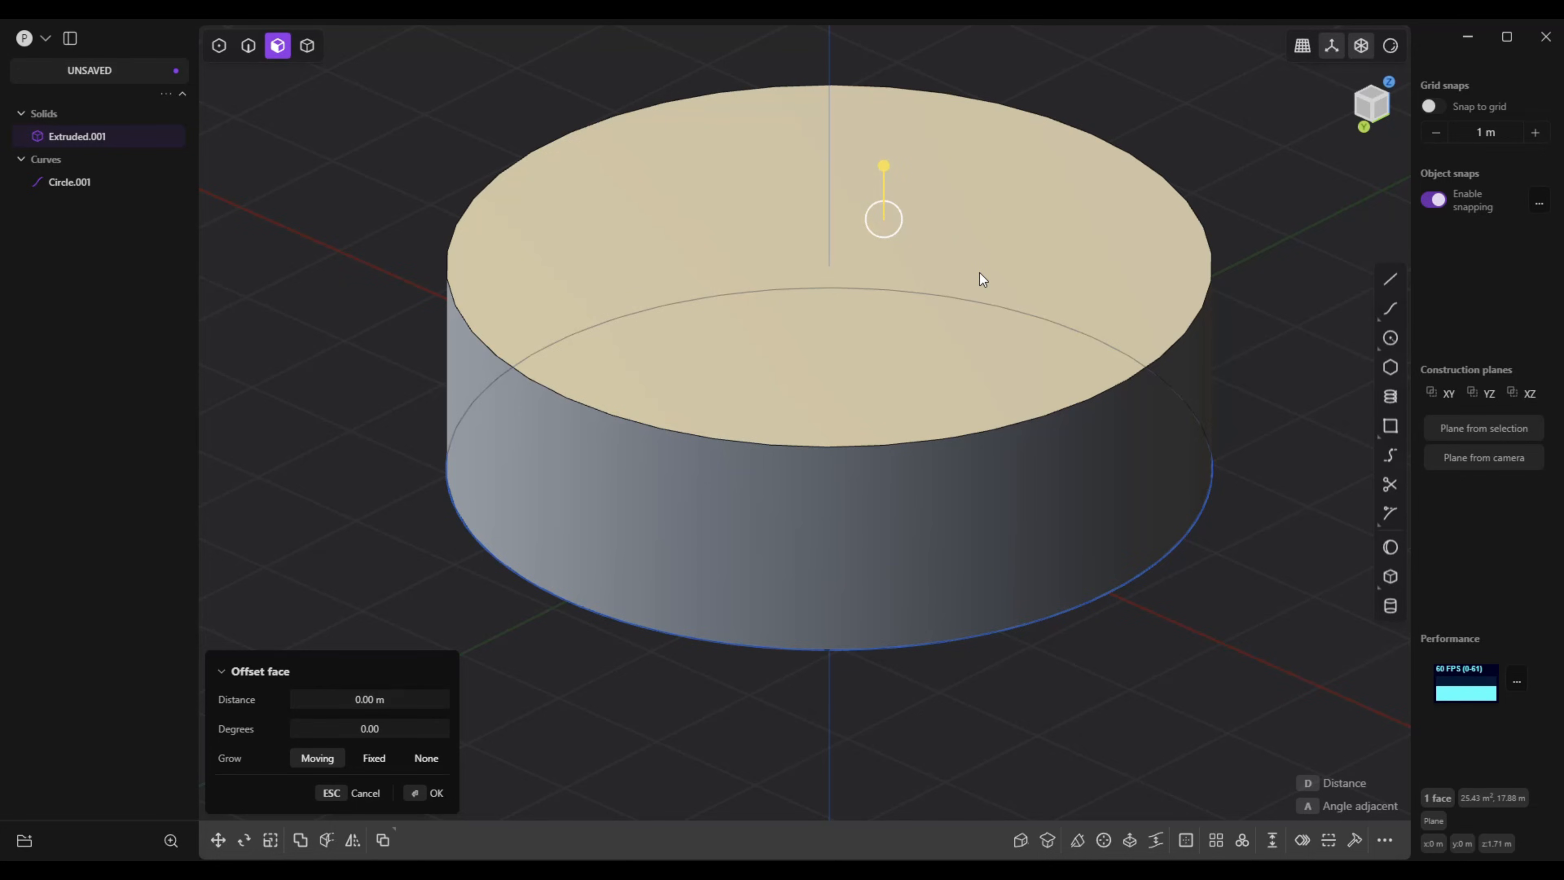
pyautogui.press('o')
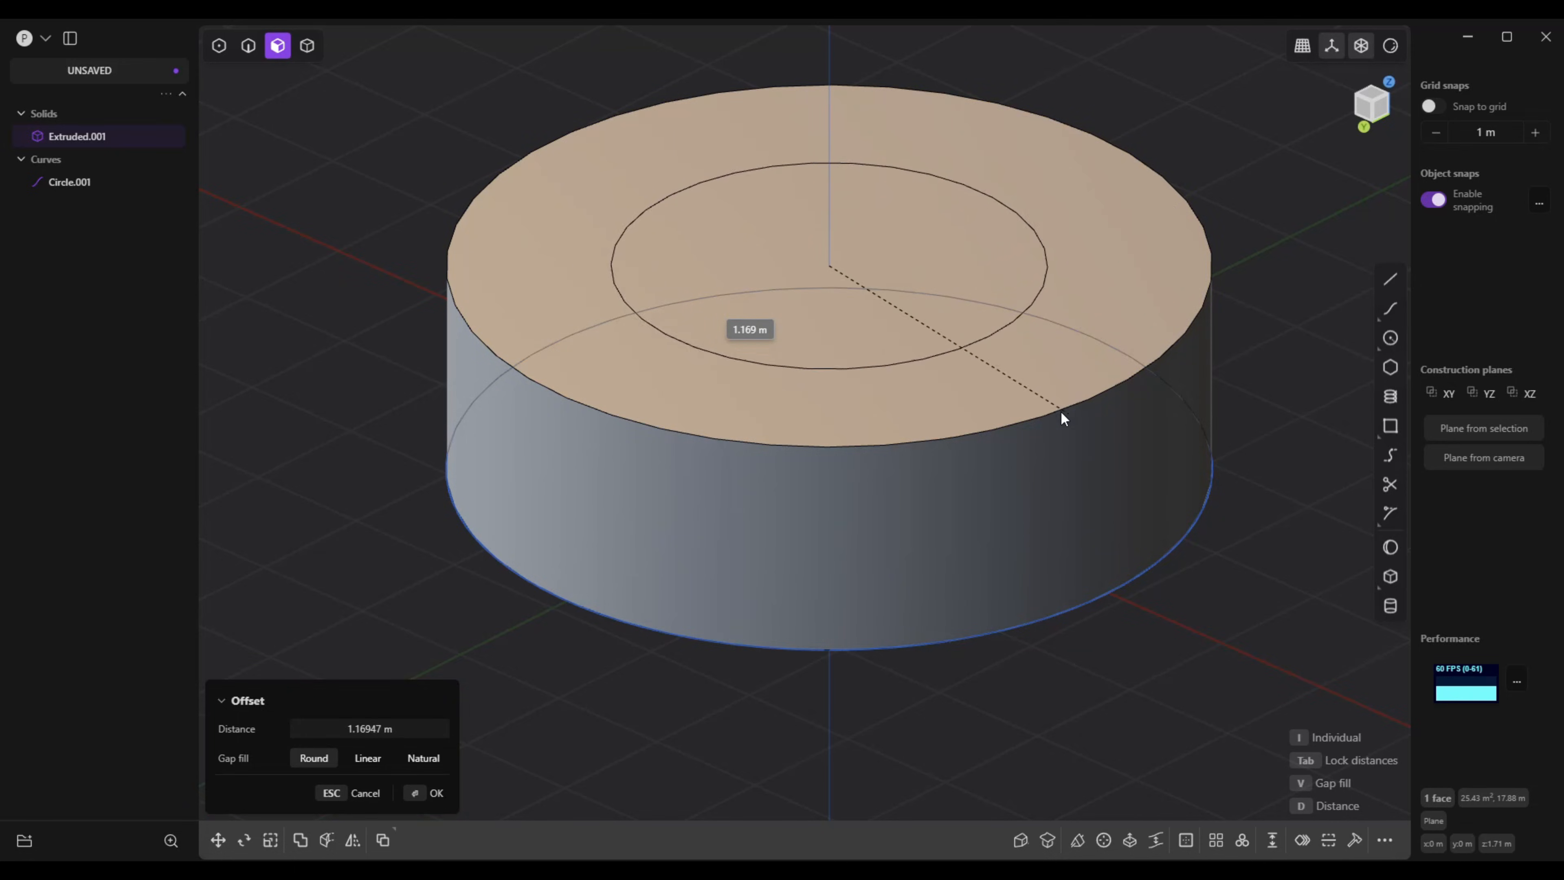
pyautogui.click(1100, 467)
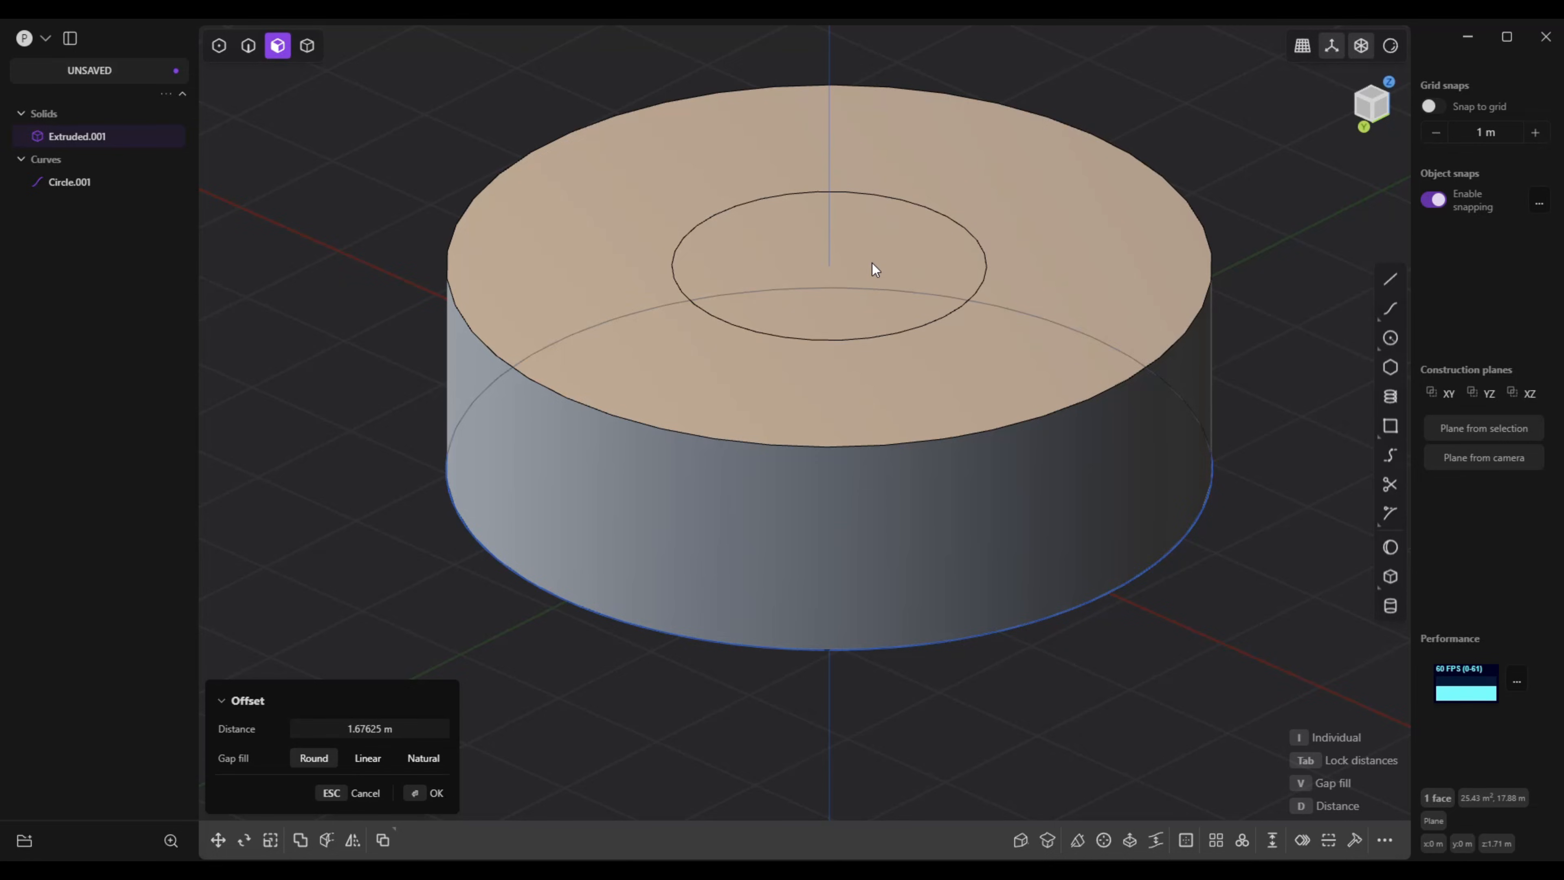
pyautogui.press('e')
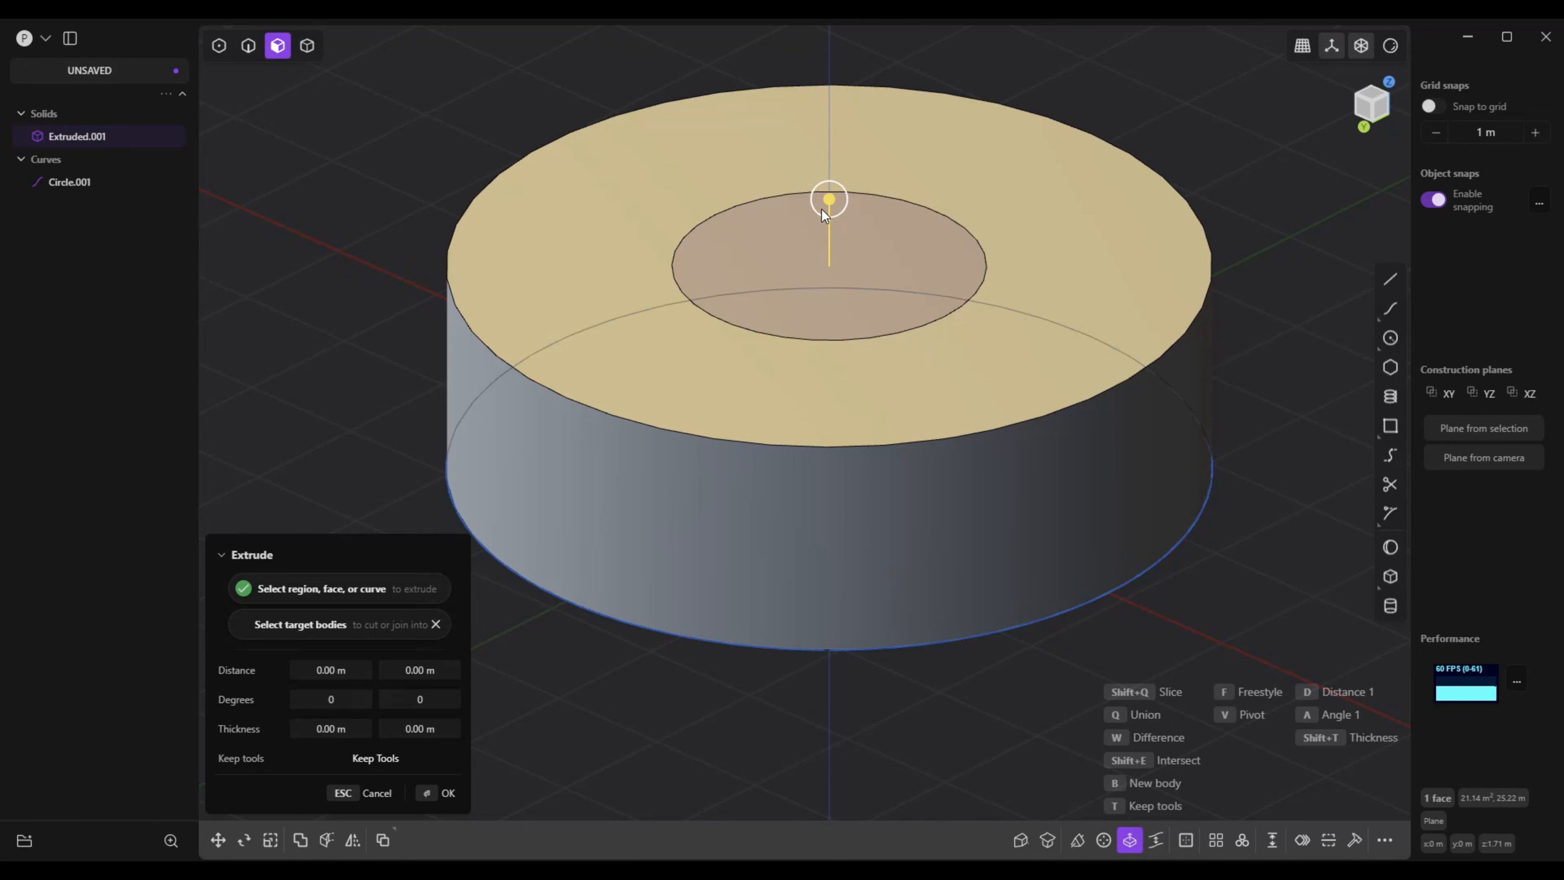
pyautogui.moveTo(826, 201); pyautogui.dragTo(844, 275)
pyautogui.press('Escape')
# Cut a hole through the cylinder by offsetting the inner circular face downward about 2.77 m.
pyautogui.click(833, 244)
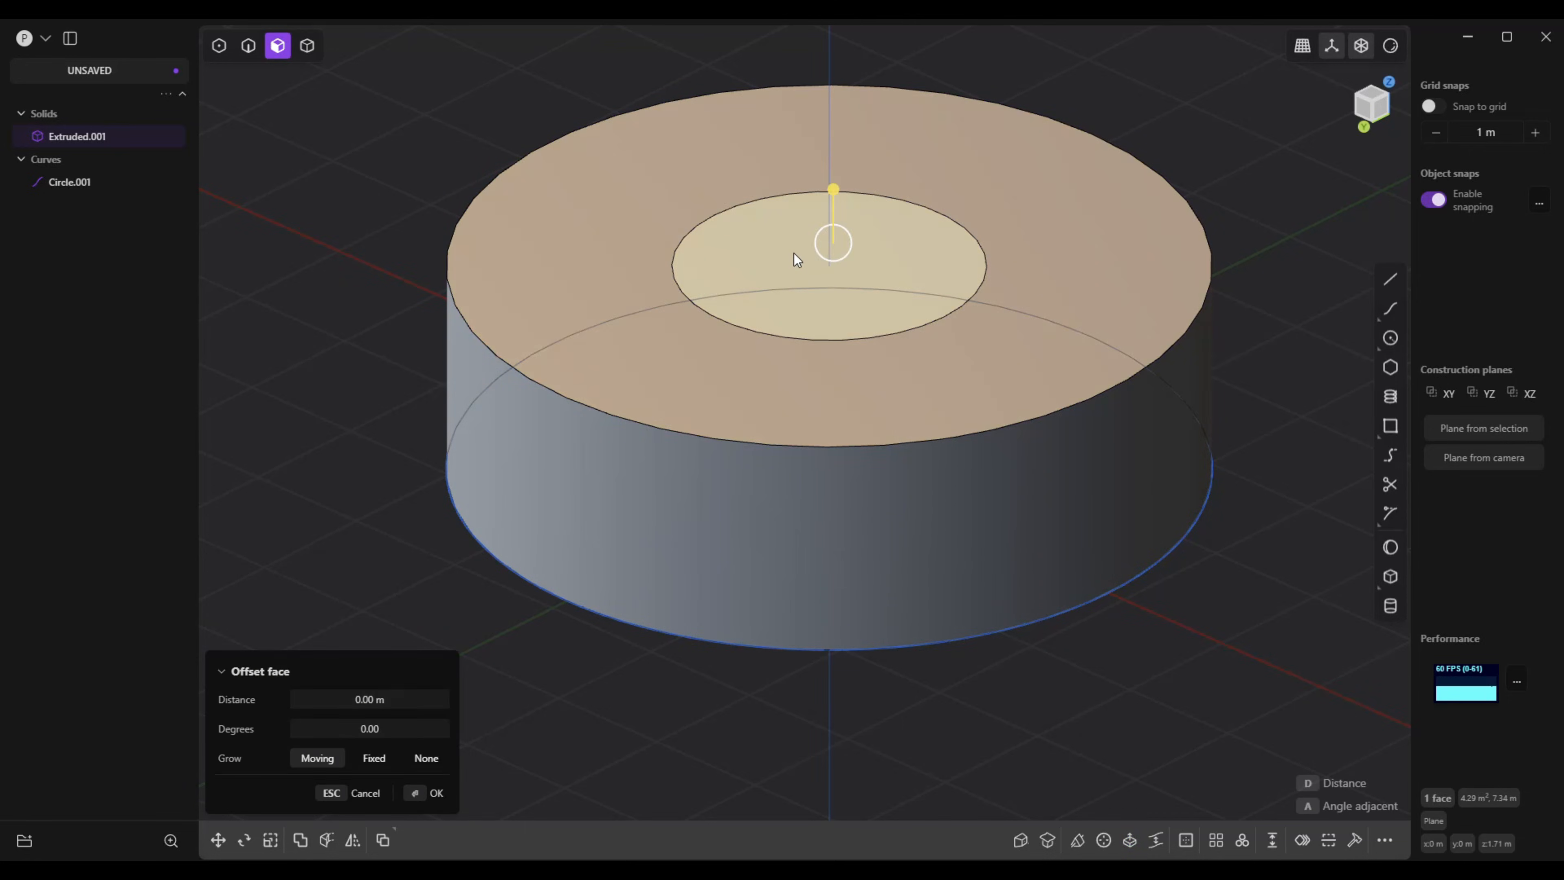
pyautogui.moveTo(833, 192); pyautogui.dragTo(885, 522)
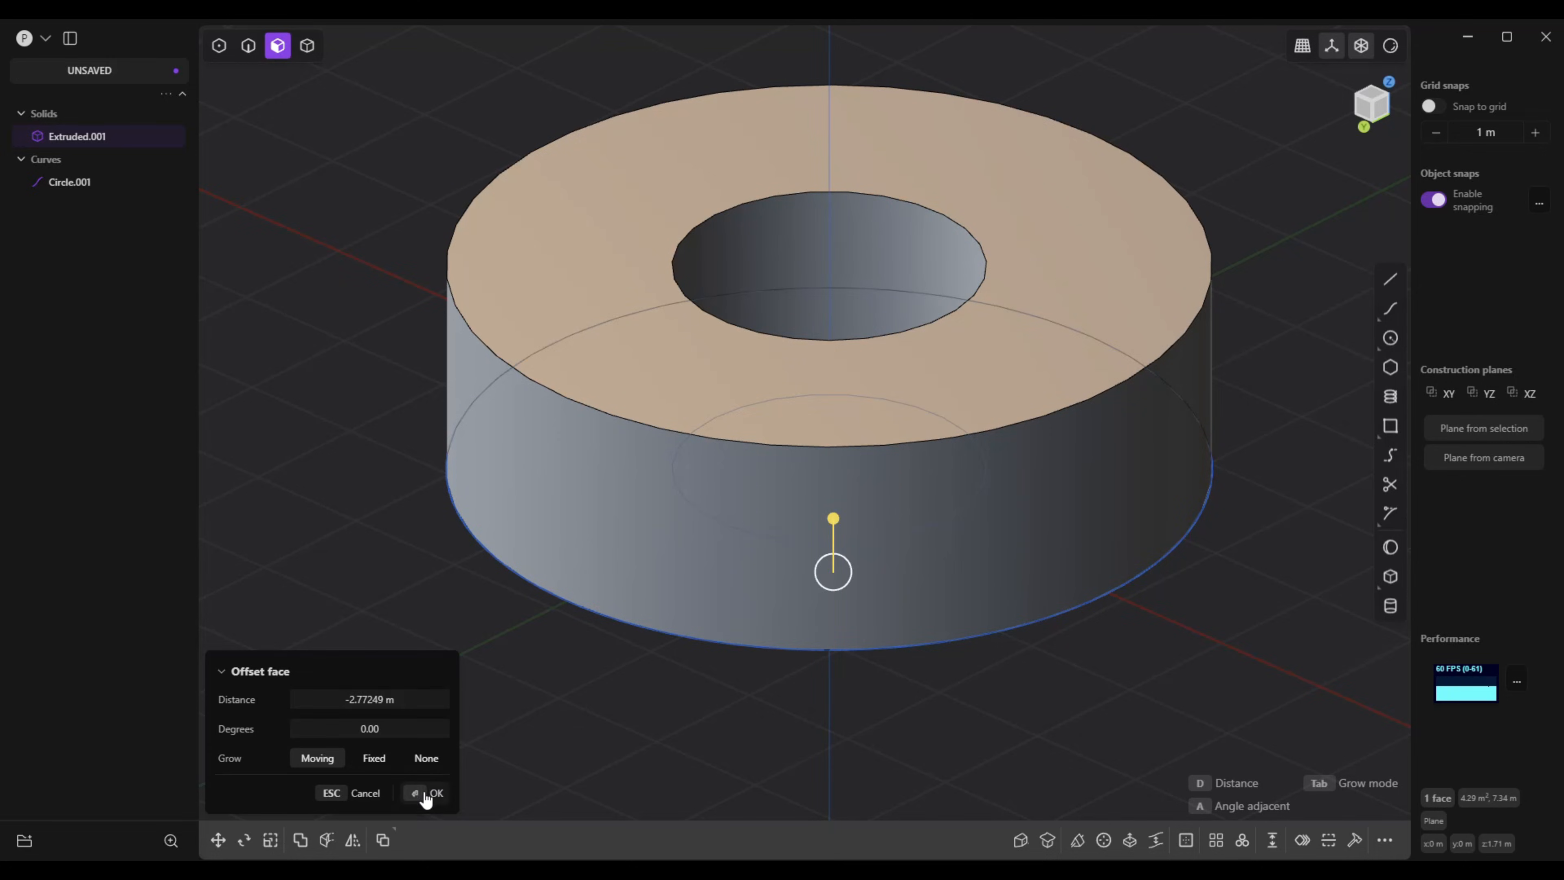
pyautogui.click(438, 795)
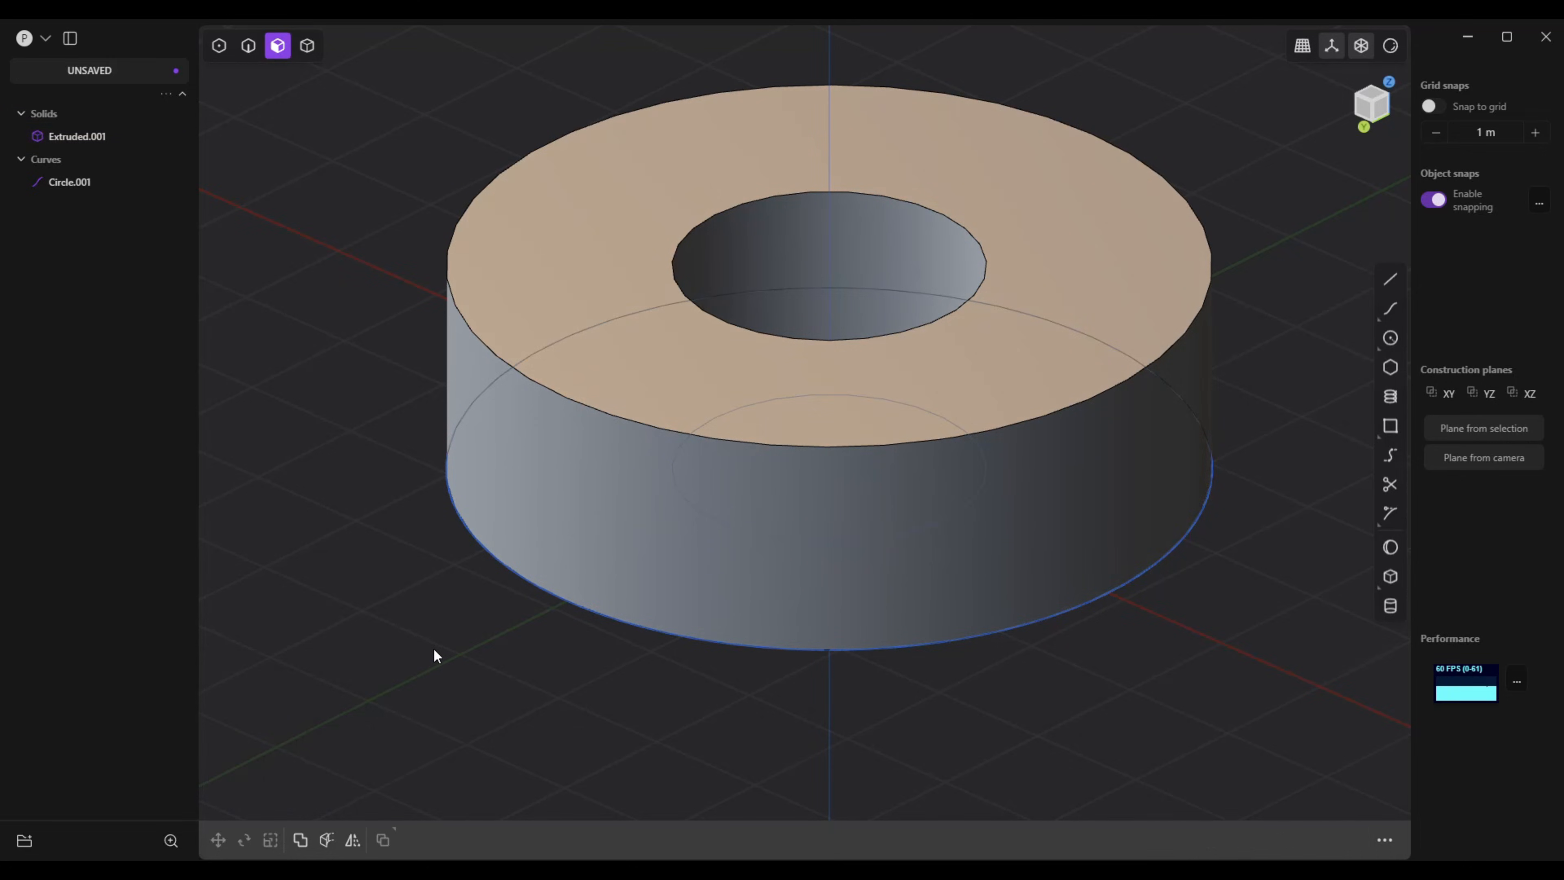
# Chamfer the ring's outer top edge in edge selection mode with a distance of about 0.36 m.
pyautogui.moveTo(432, 648); pyautogui.dragTo(432, 647, button='middle')
pyautogui.scroll(-5, 432, 646)
pyautogui.scroll(8, 432, 646)
pyautogui.scroll(-3, 433, 646)
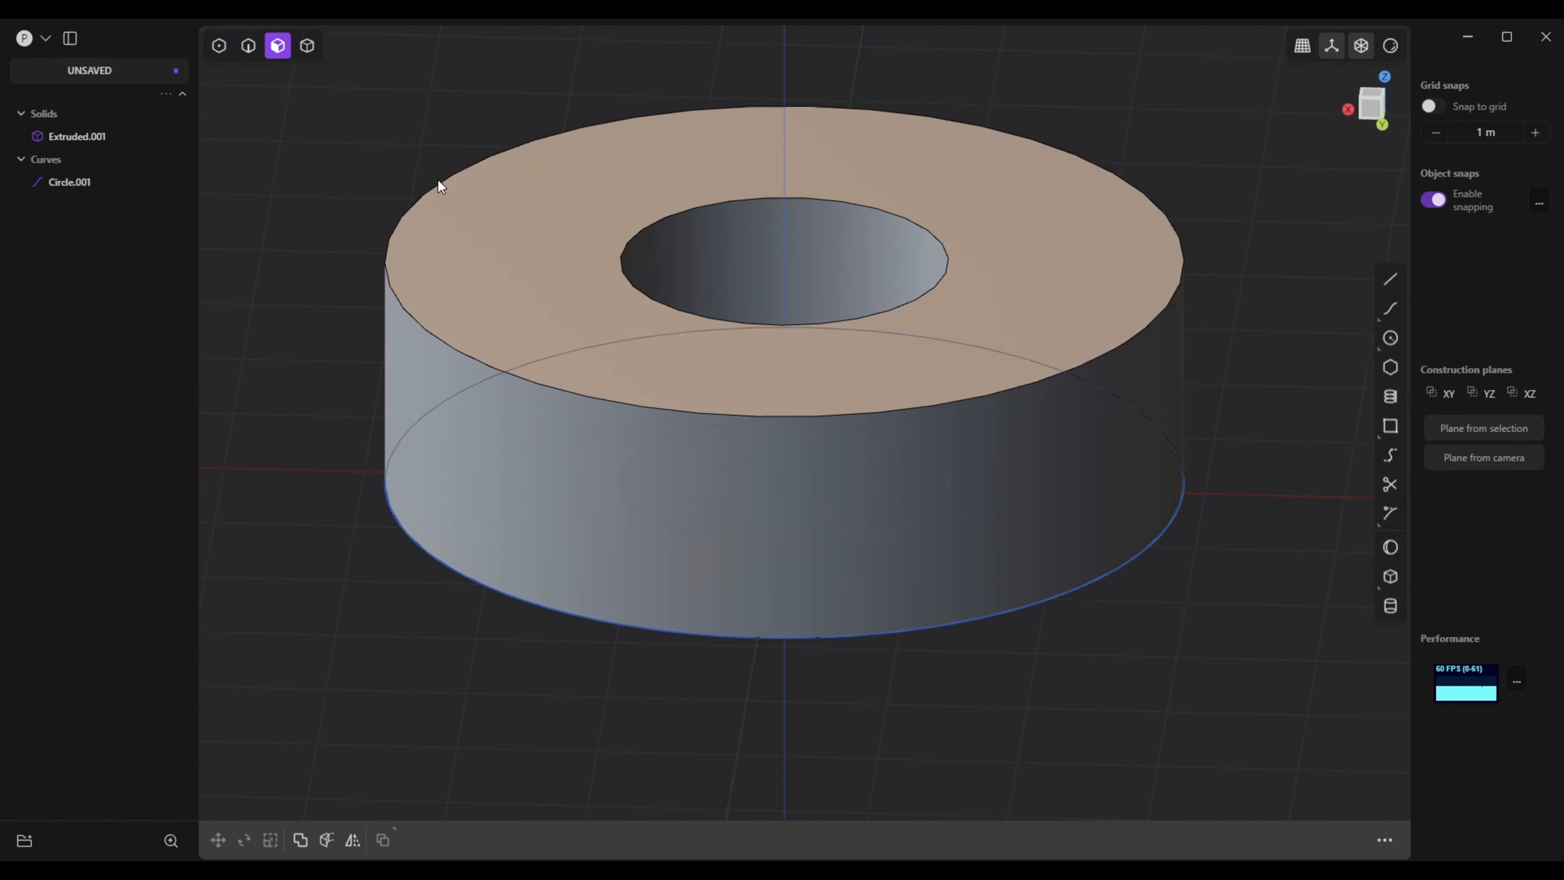
pyautogui.click(248, 46)
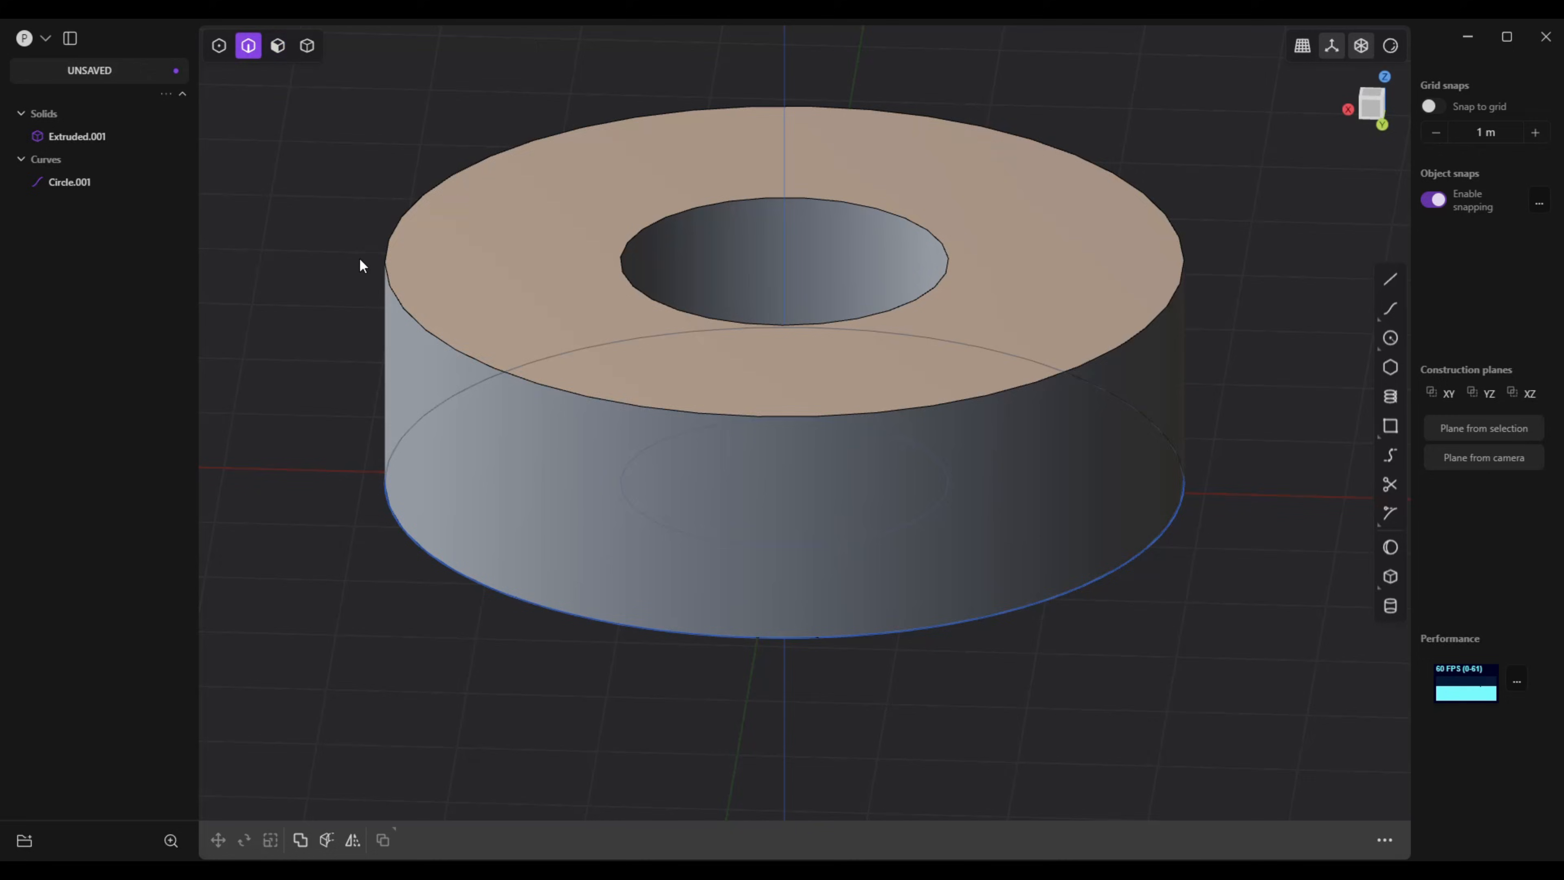
pyautogui.click(592, 398)
pyautogui.press('f')
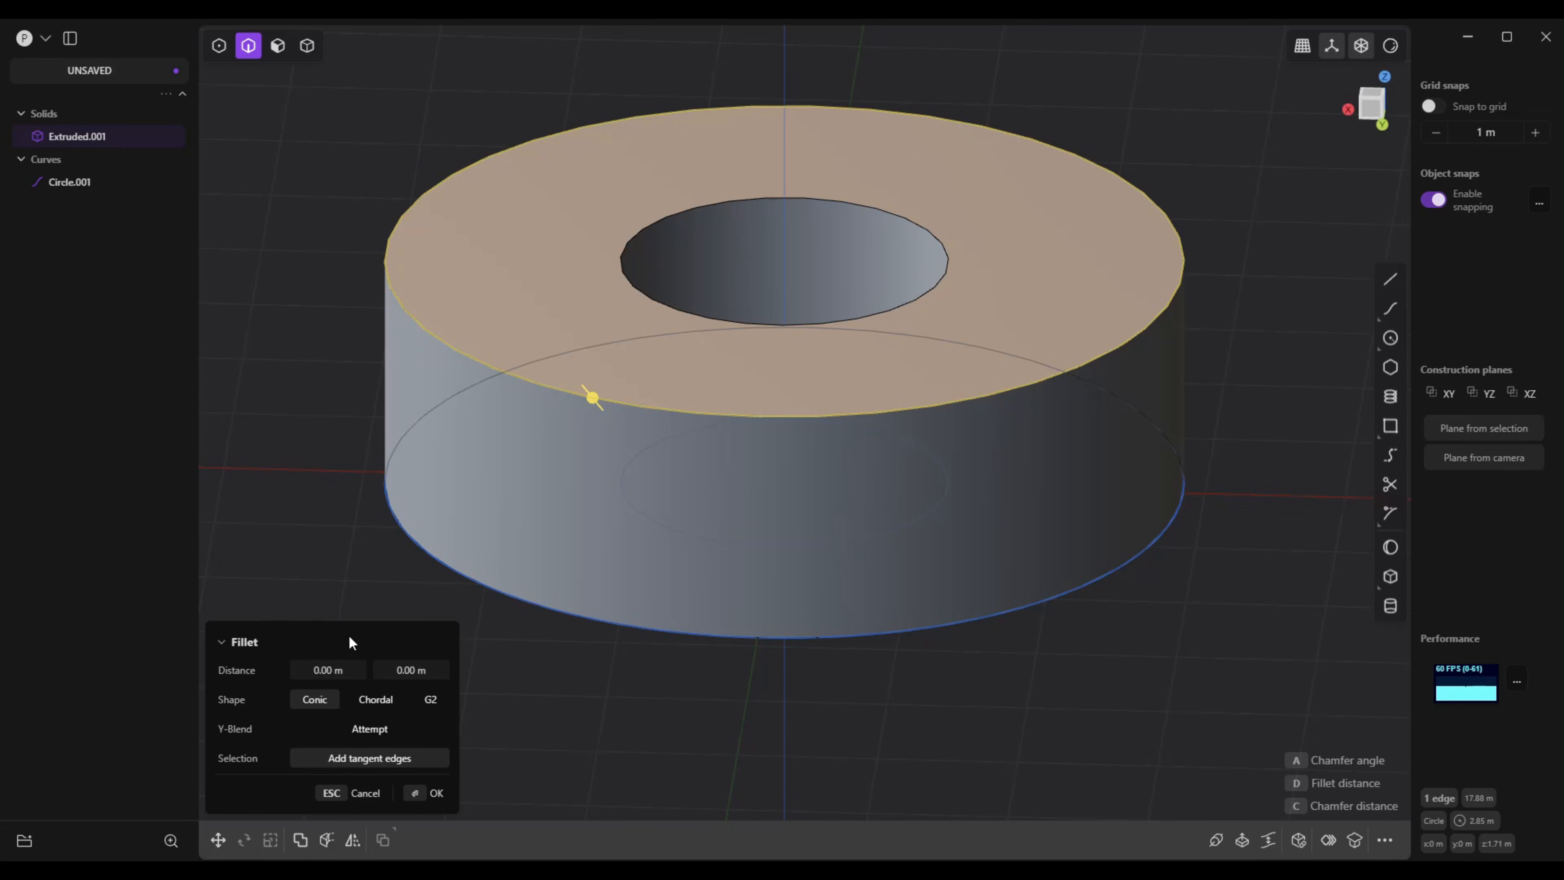
pyautogui.moveTo(588, 399); pyautogui.dragTo(611, 414)
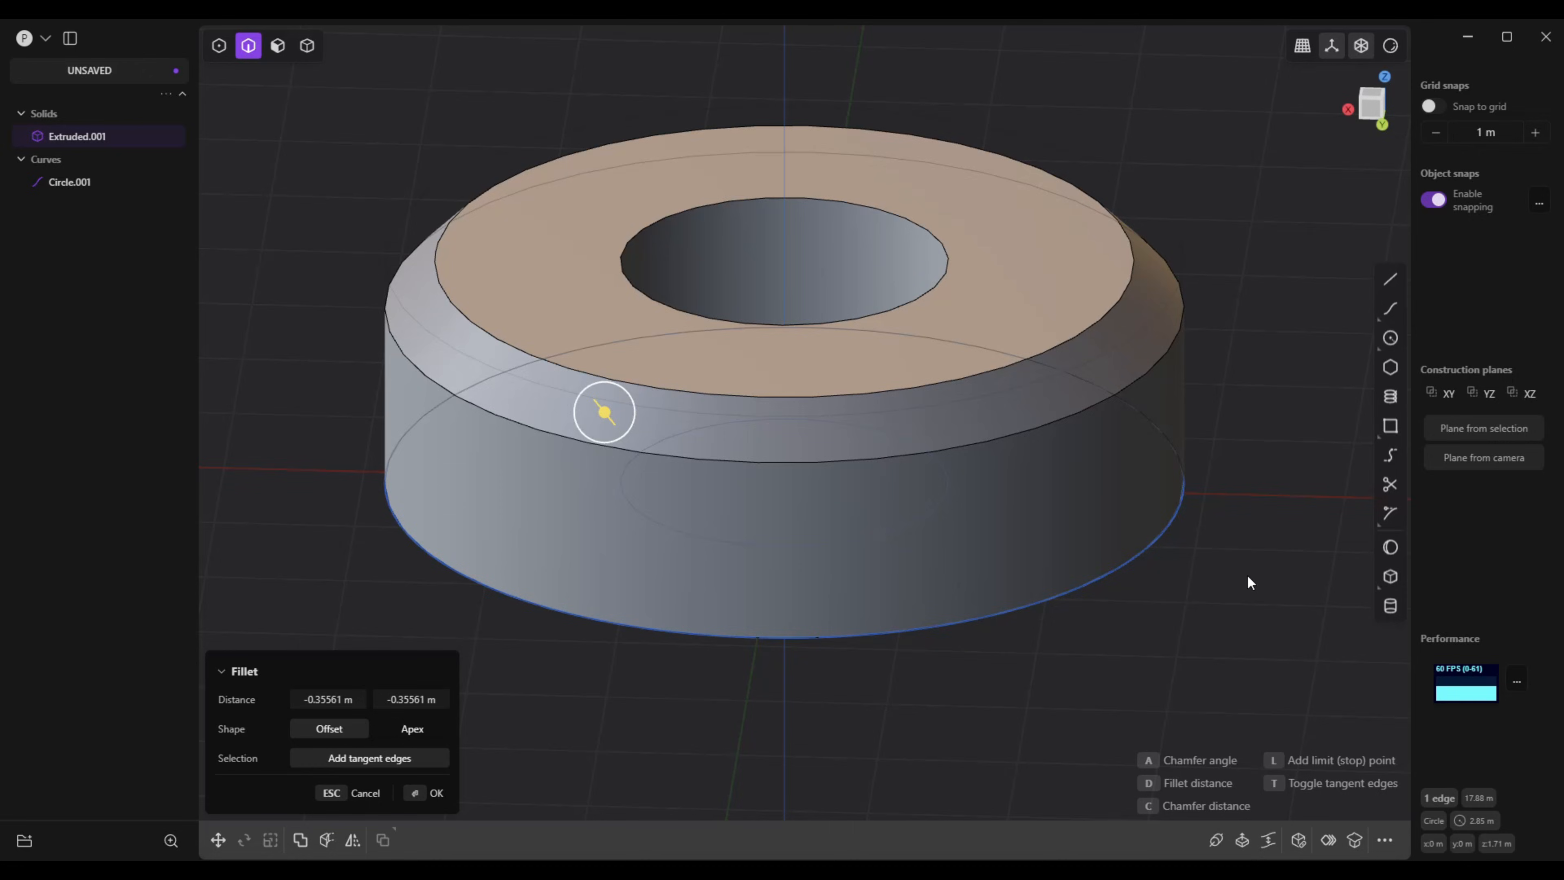
pyautogui.moveTo(1247, 576); pyautogui.dragTo(1248, 575, button='middle')
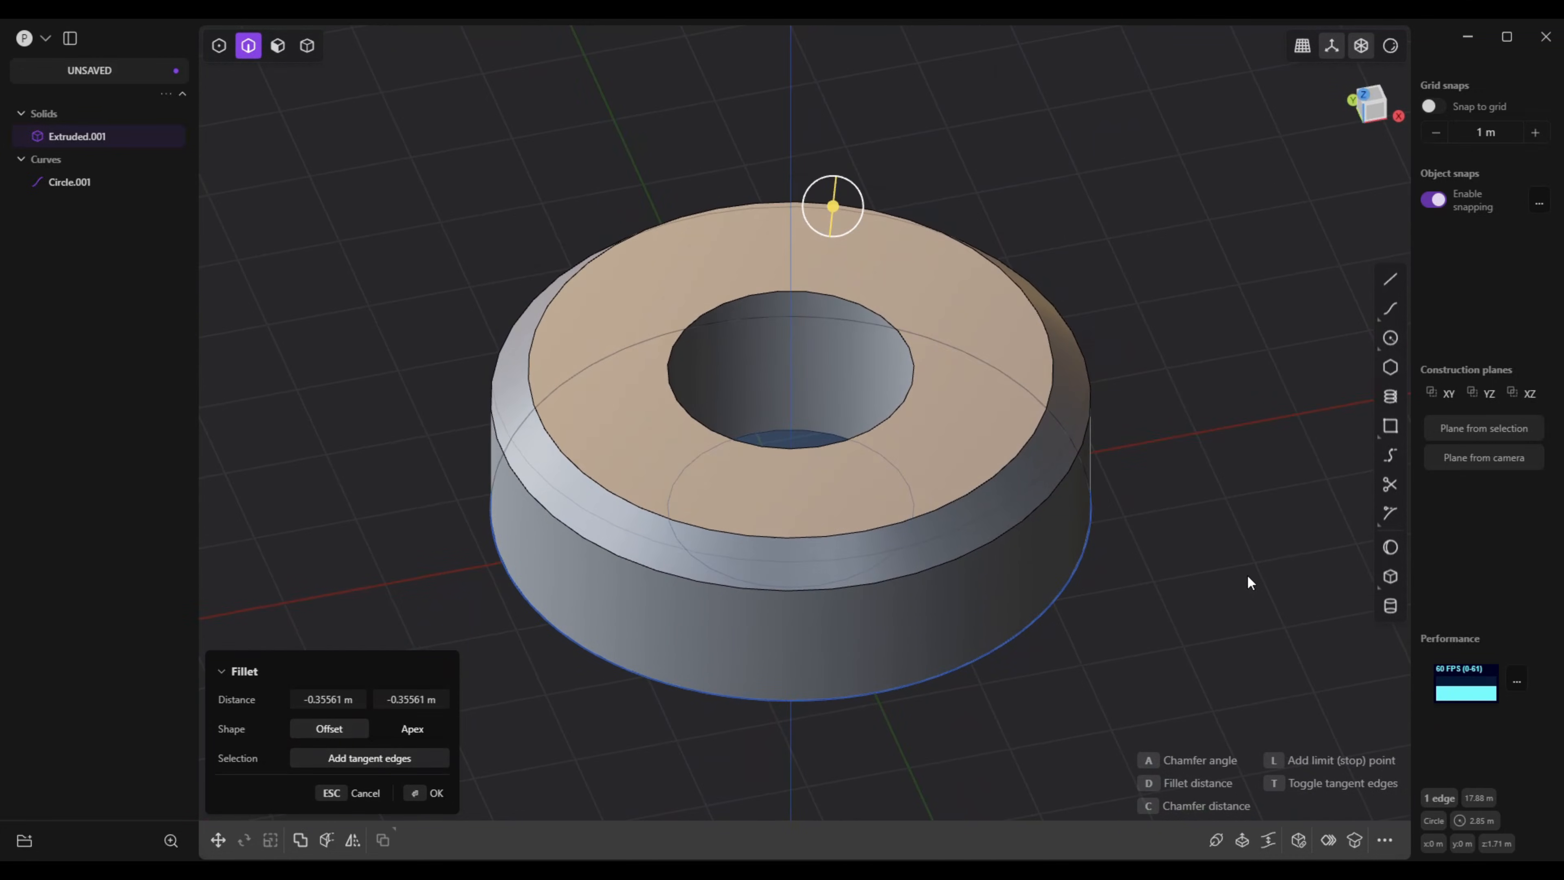